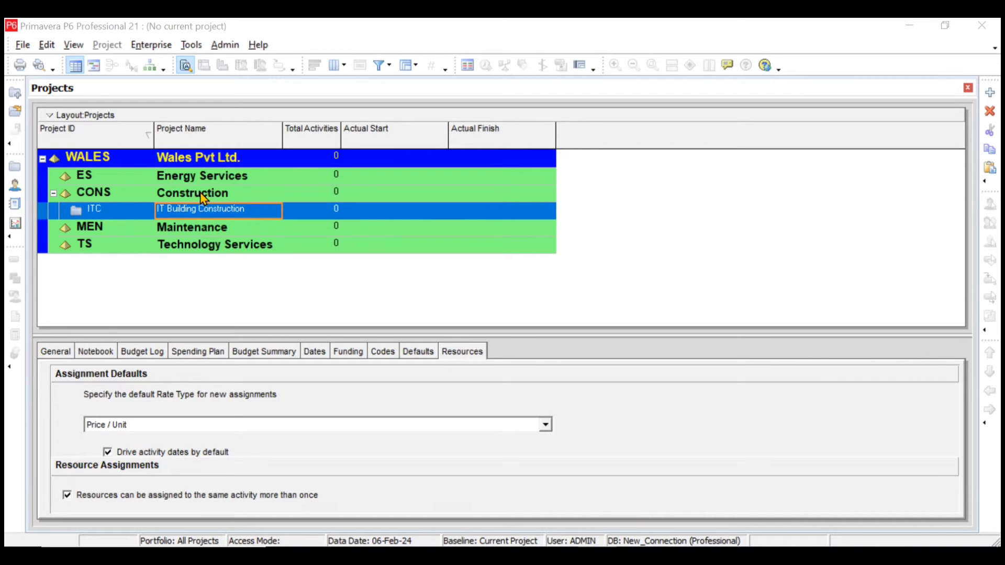
# - Check the work package slide in PowerPoint, and open the IT Building Construction project in Primavera P6
pyautogui.click(115, 195)
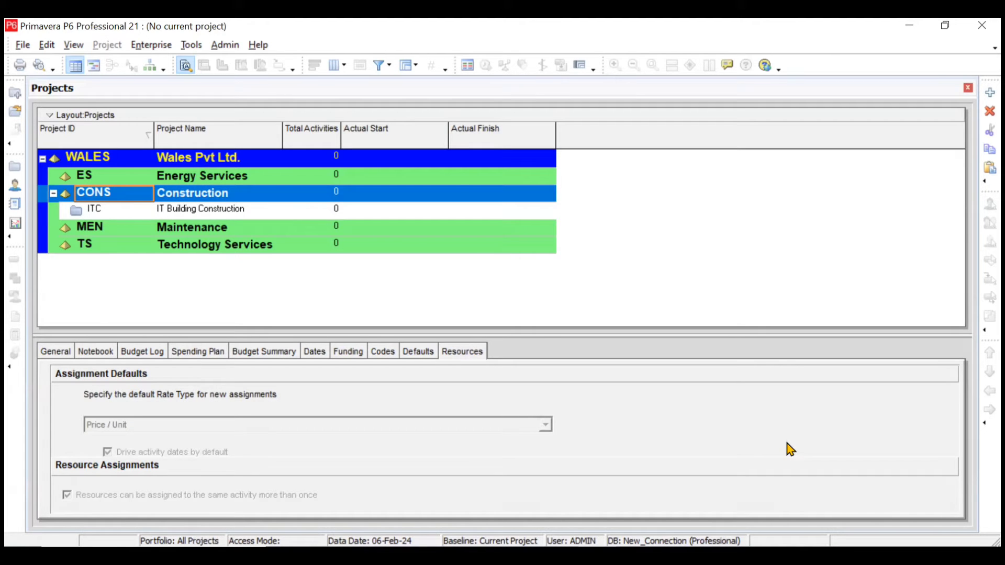
pyautogui.hotkey('alt', 'Tab')
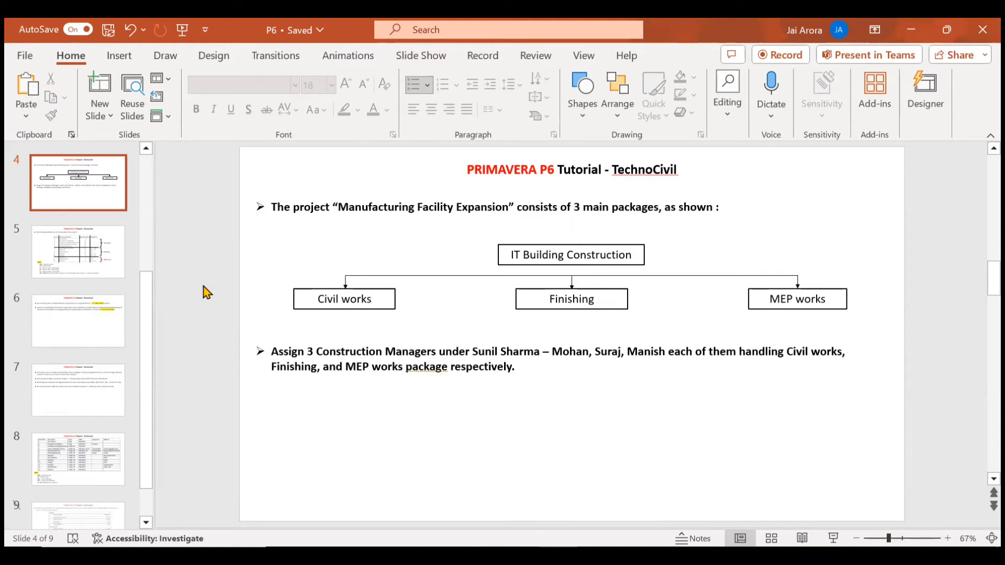
pyautogui.hotkey('alt', 'Tab')
pyautogui.click(217, 214)
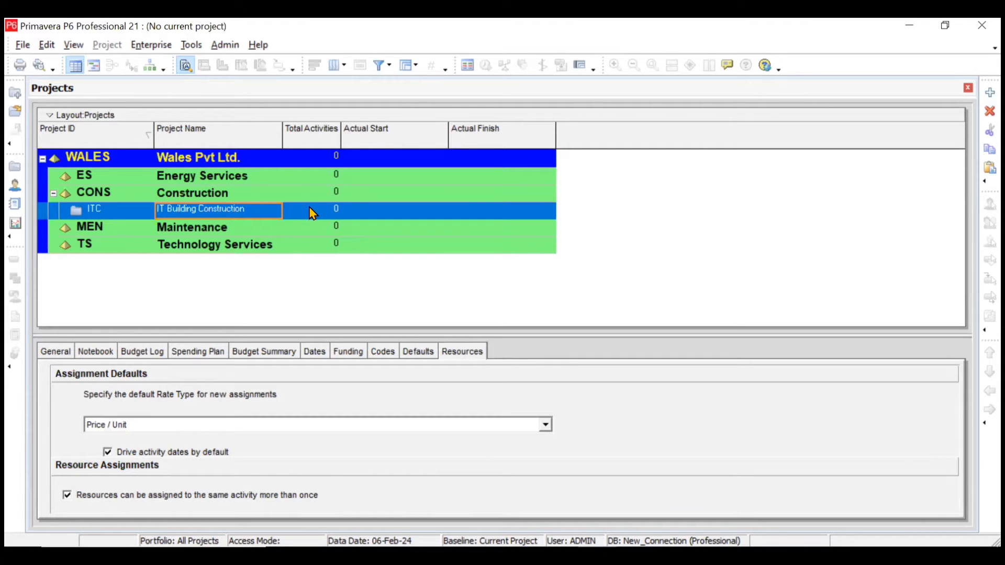
pyautogui.click(15, 112)
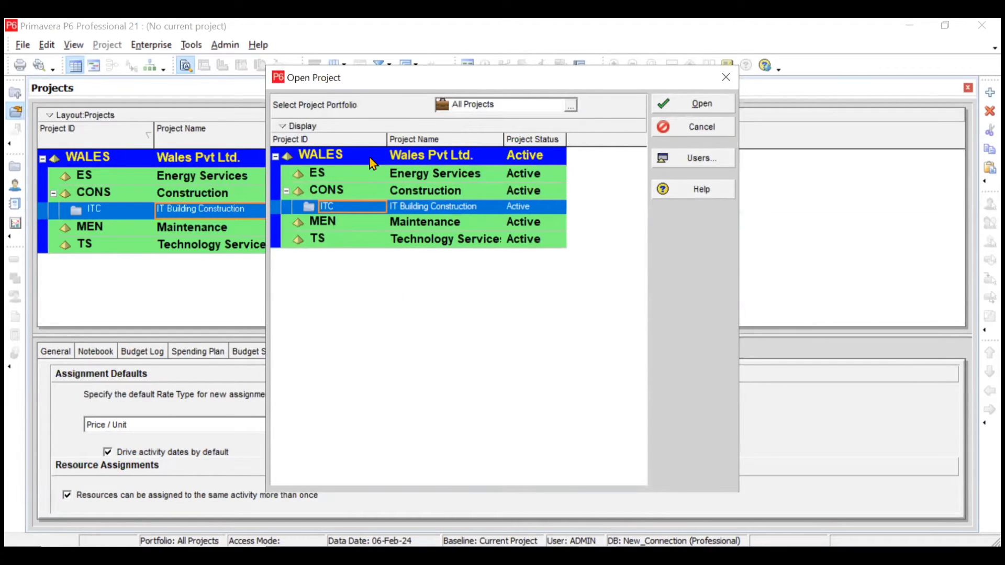
pyautogui.click(701, 104)
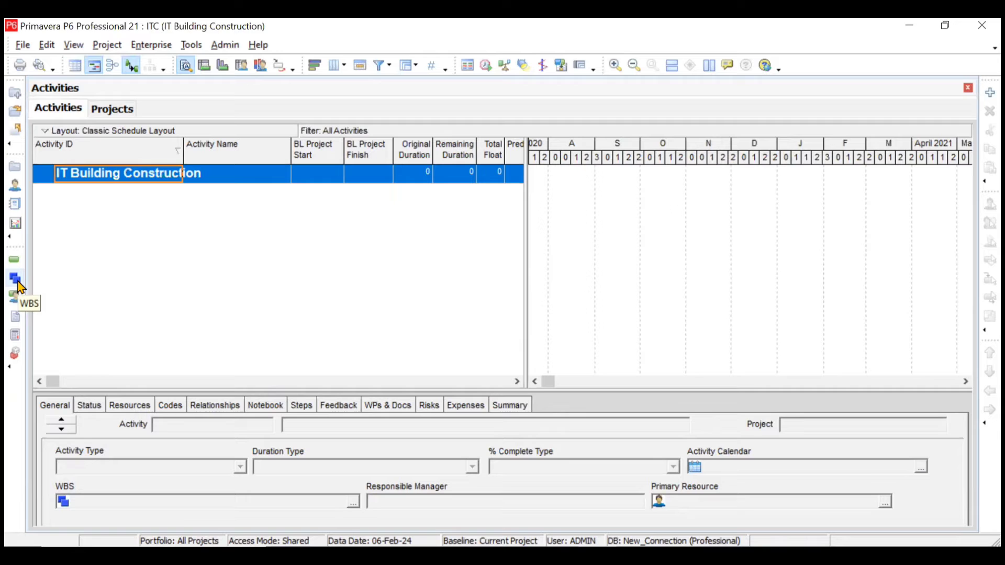
# - Show the WBS of the IT Building Construction project and check the package names on the PowerPoint slide
pyautogui.click(107, 47)
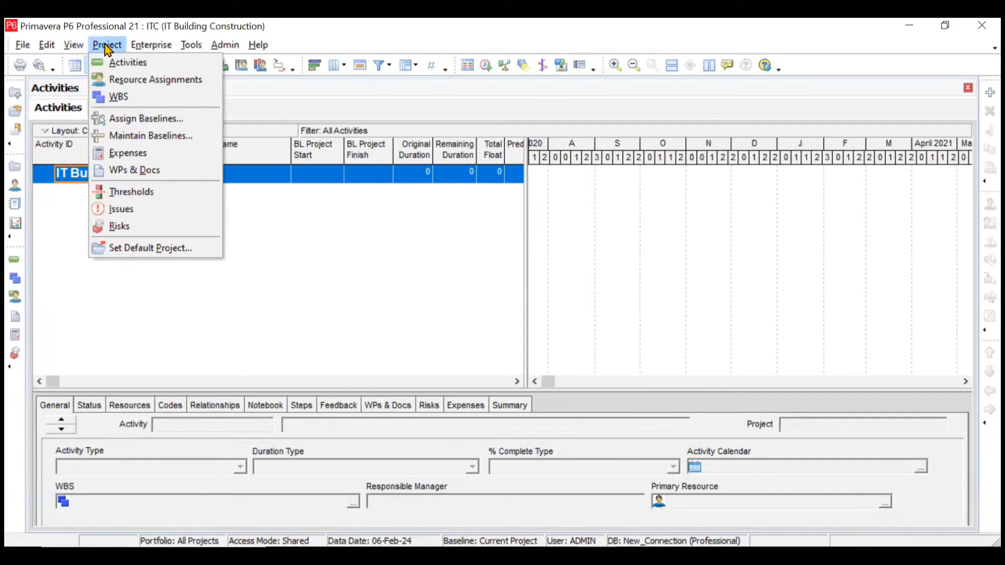
pyautogui.click(119, 97)
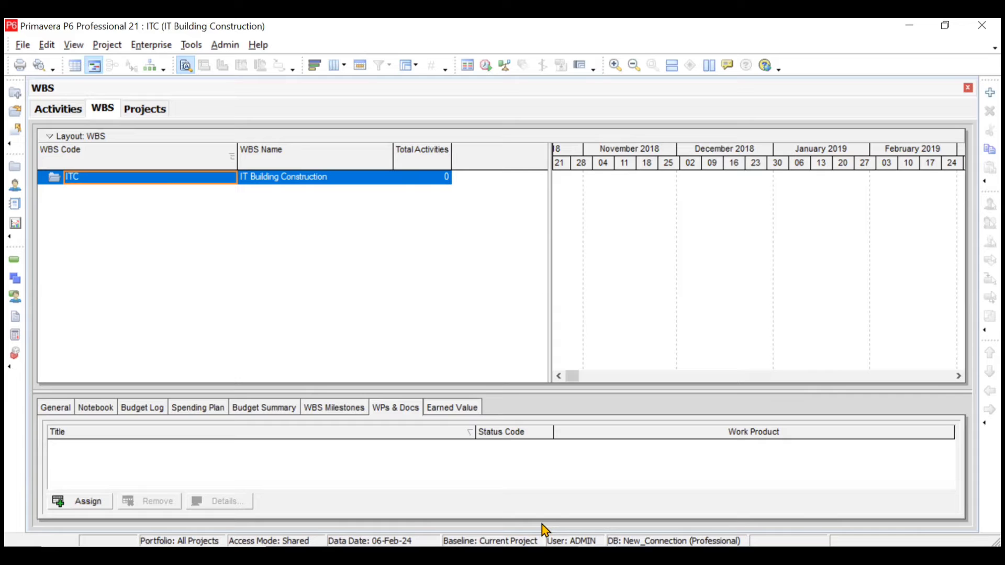
pyautogui.hotkey('alt', 'Tab')
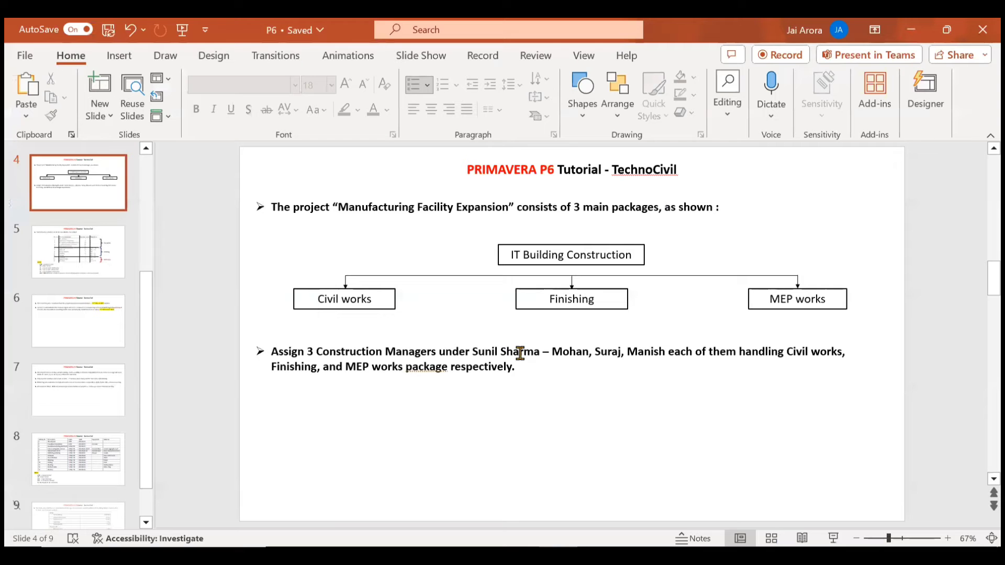
pyautogui.click(916, 26)
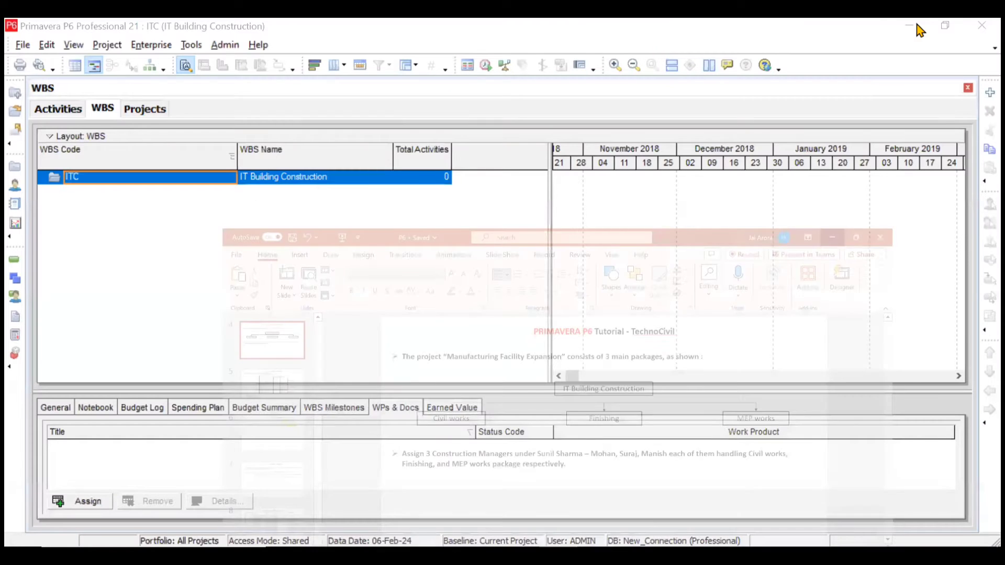
# - Add three new WBS elements under ITC and outdent the nested ones so all three sit directly beneath the project
pyautogui.click(979, 98)
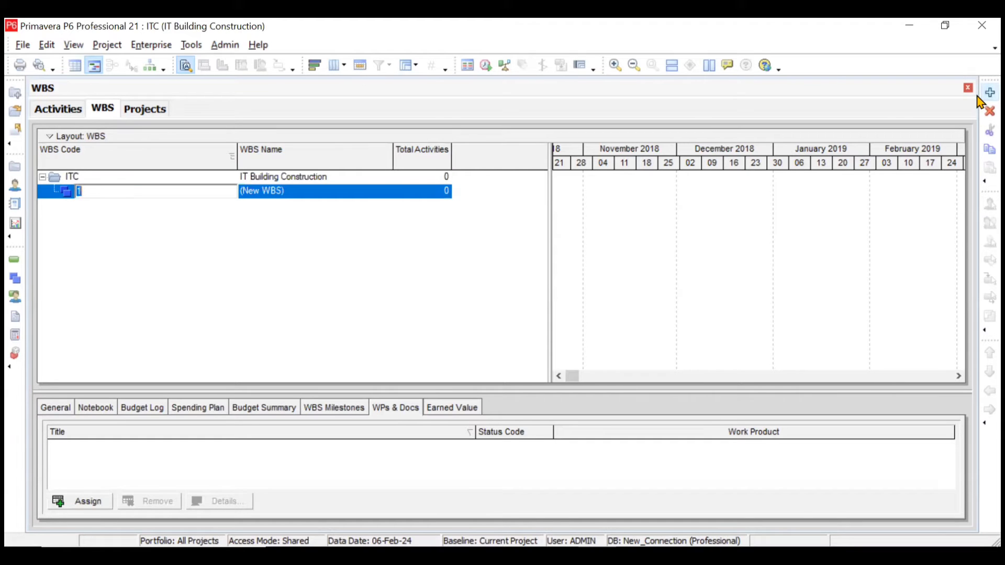
pyautogui.click(989, 94)
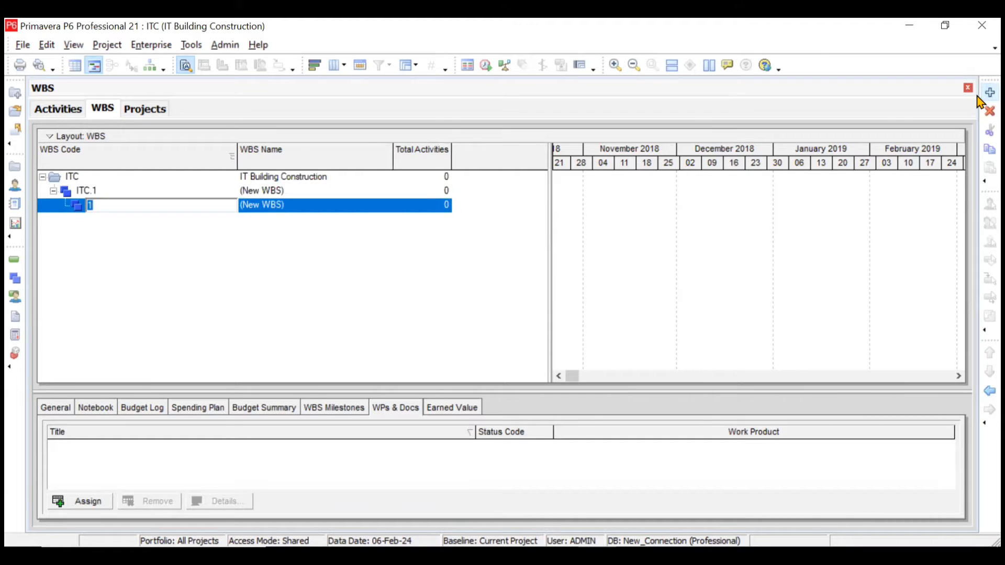
pyautogui.click(988, 94)
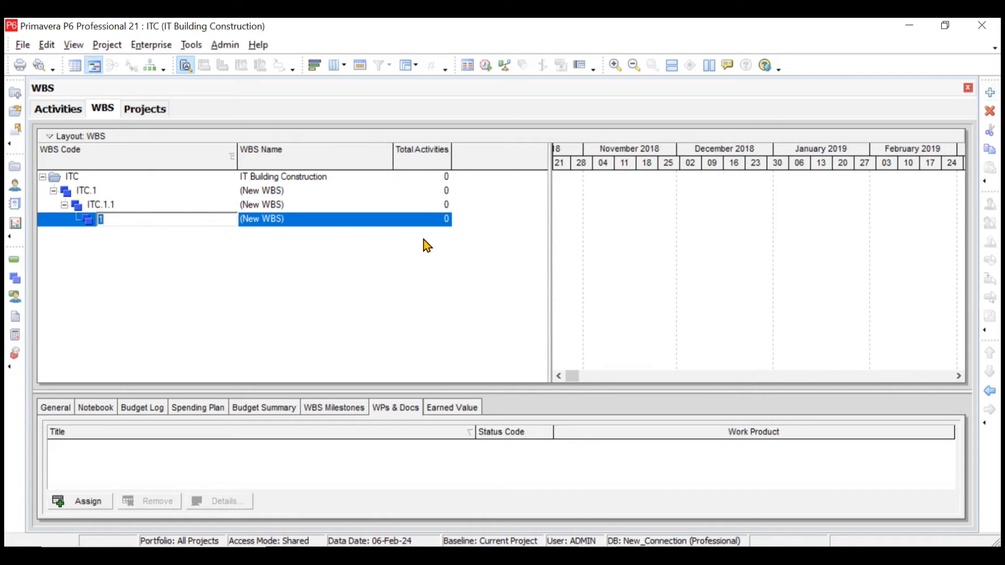
pyautogui.click(980, 393)
pyautogui.click(978, 393)
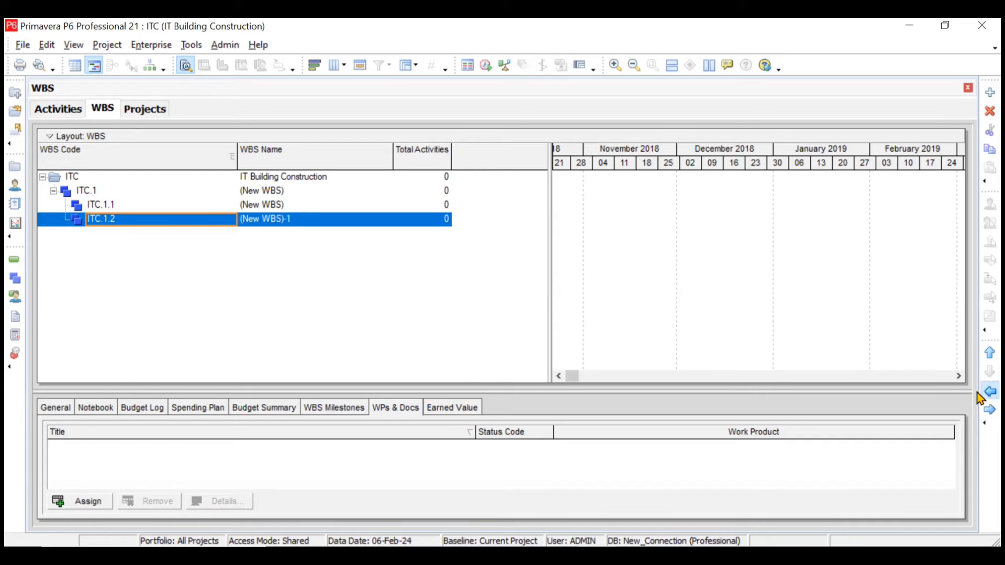
pyautogui.click(149, 206)
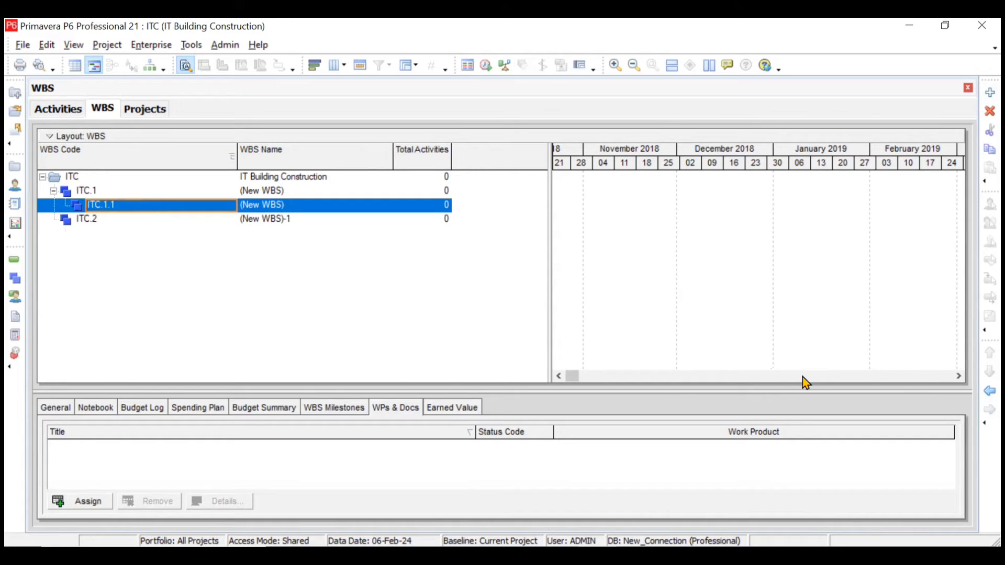
pyautogui.click(978, 392)
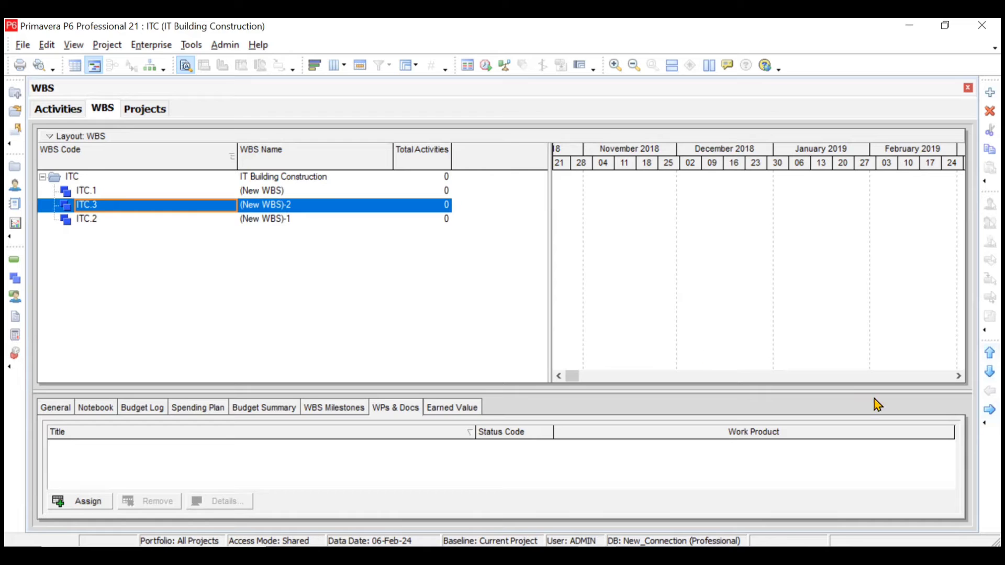
# - Rename the WBS element ITC.1 as Civil Works
pyautogui.click(301, 191)
pyautogui.click(301, 191)
pyautogui.write('Civil')
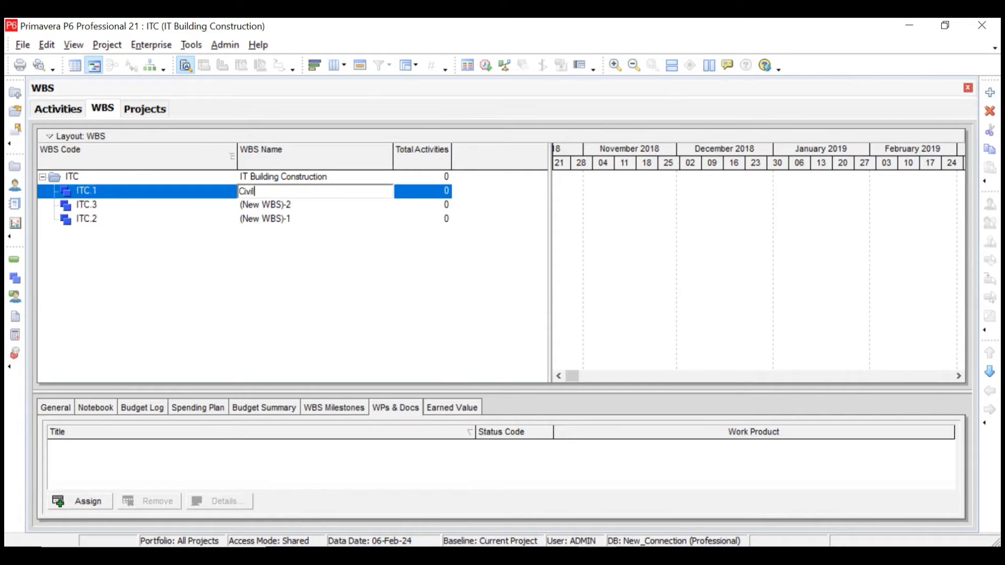
pyautogui.write(' Works')
pyautogui.click(125, 196)
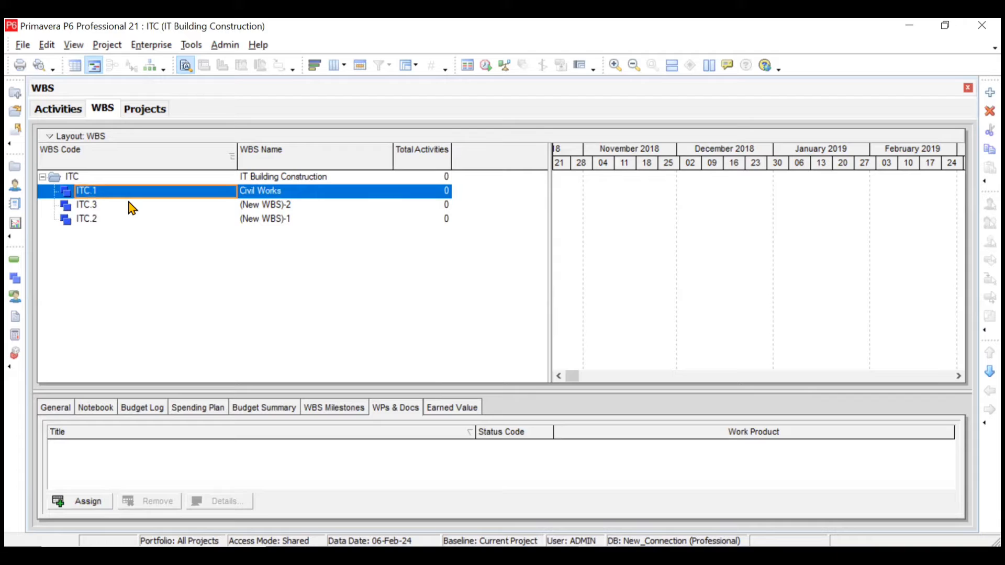
# - Rename the WBS element ITC.3 as Finishing and ITC.2 as MEP works
pyautogui.click(300, 206)
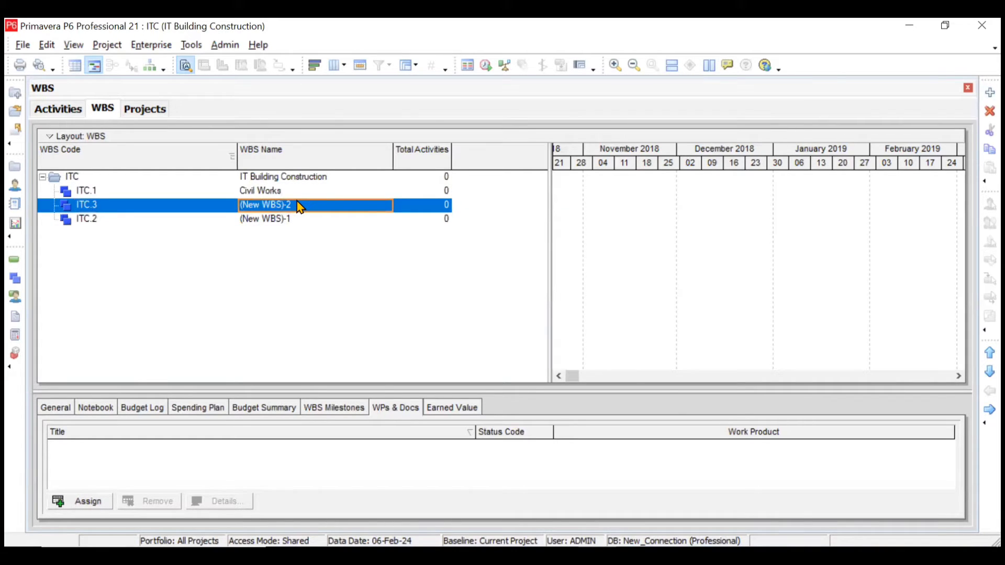
pyautogui.write('Finis')
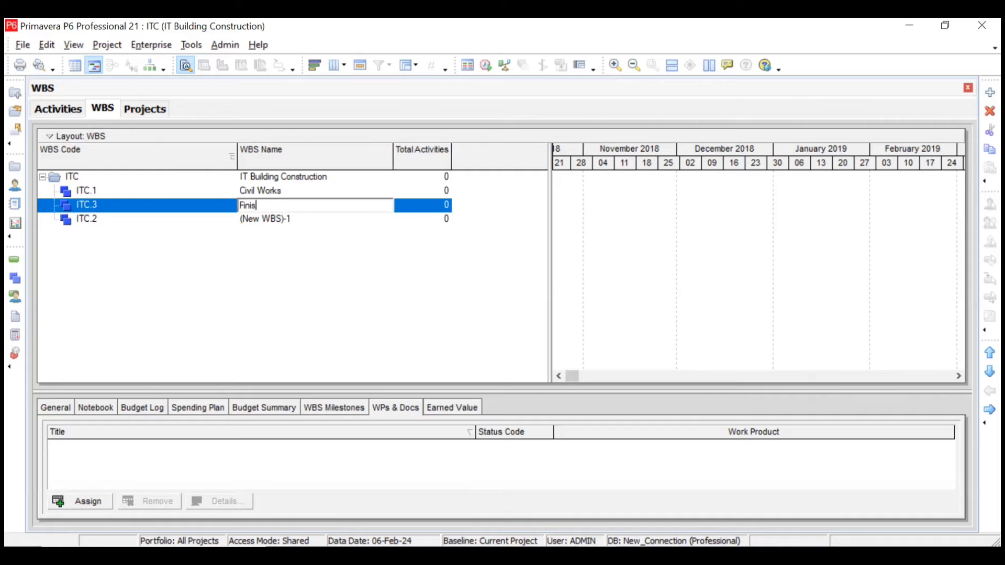
pyautogui.write('hing')
pyautogui.click(294, 222)
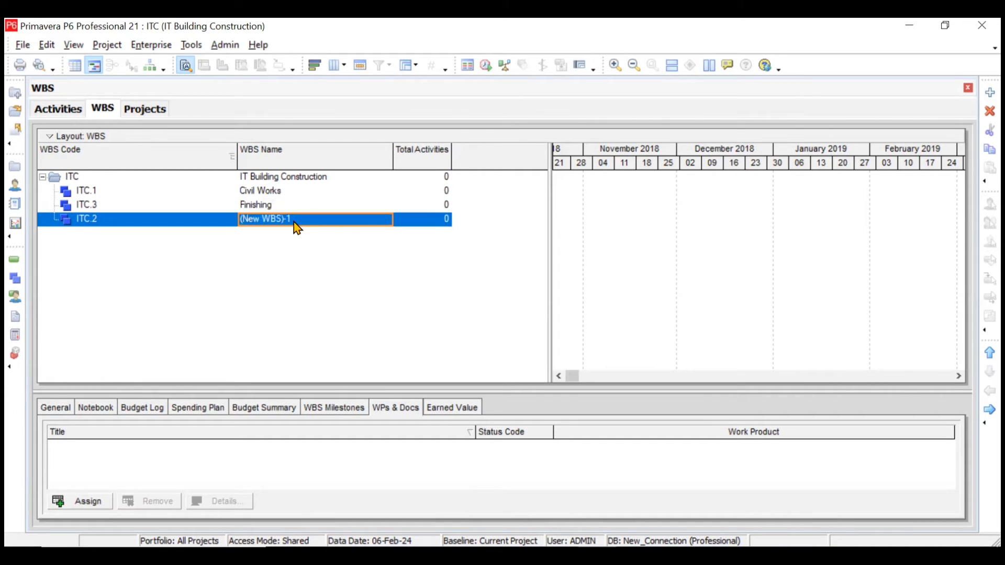
pyautogui.write('MEP works')
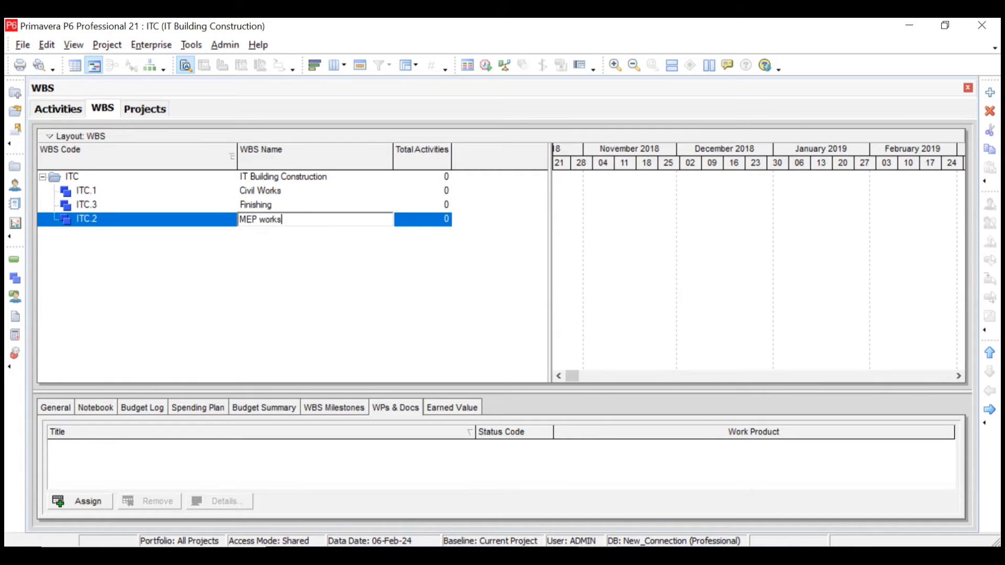
pyautogui.click(314, 280)
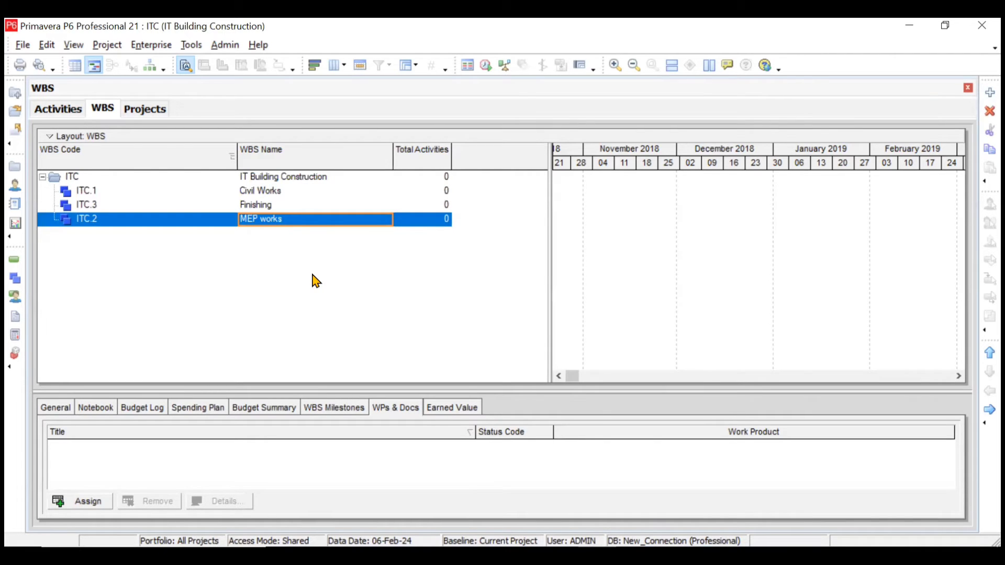
# - View the WBS as a hierarchy chart, as a table and as a Gantt chart
pyautogui.click(150, 68)
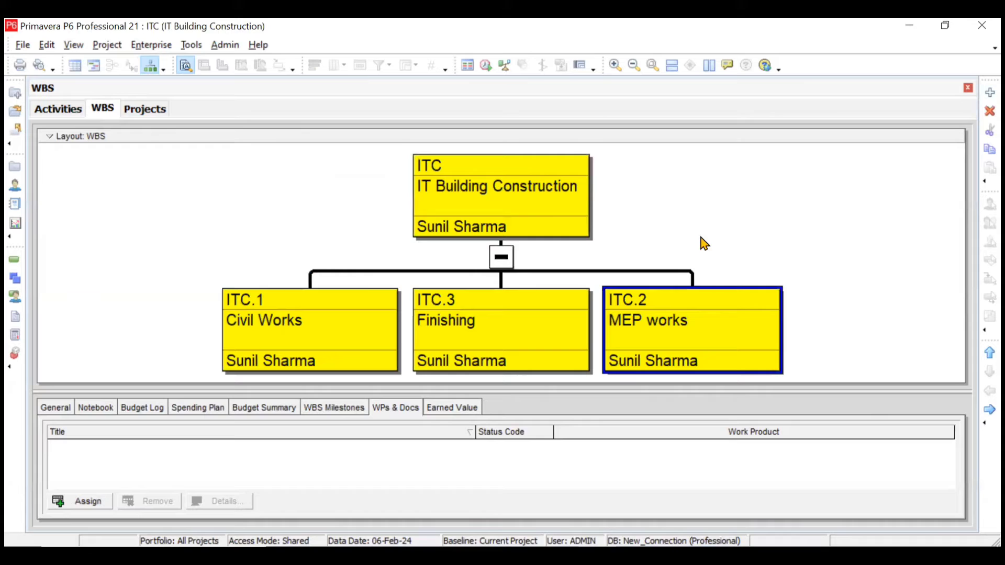
pyautogui.click(76, 72)
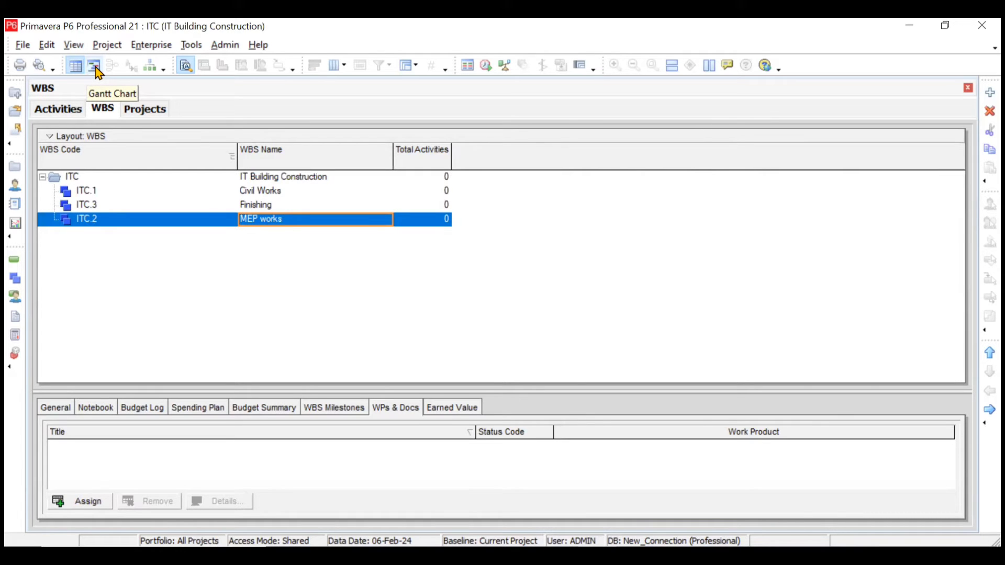
pyautogui.click(96, 67)
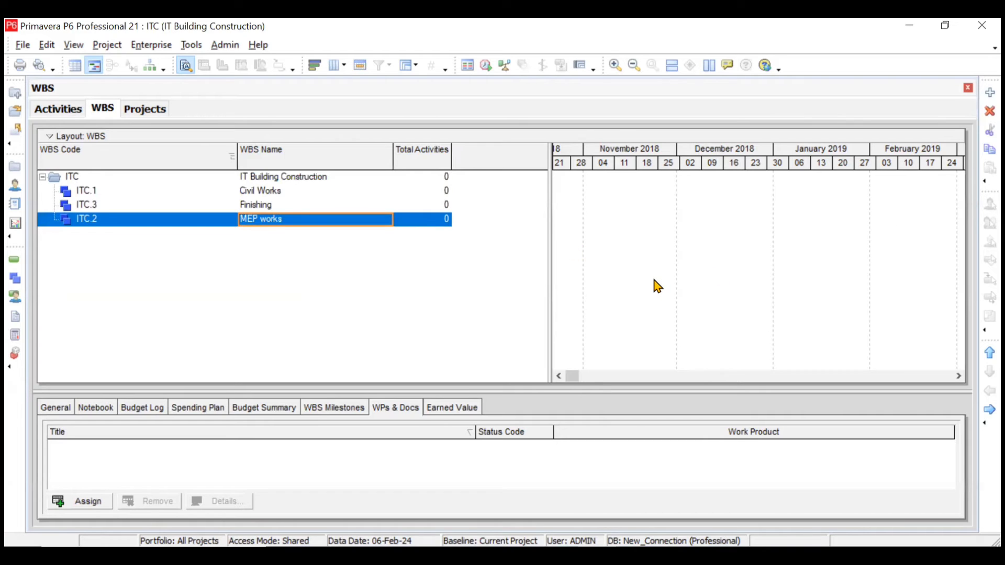
pyautogui.click(823, 211)
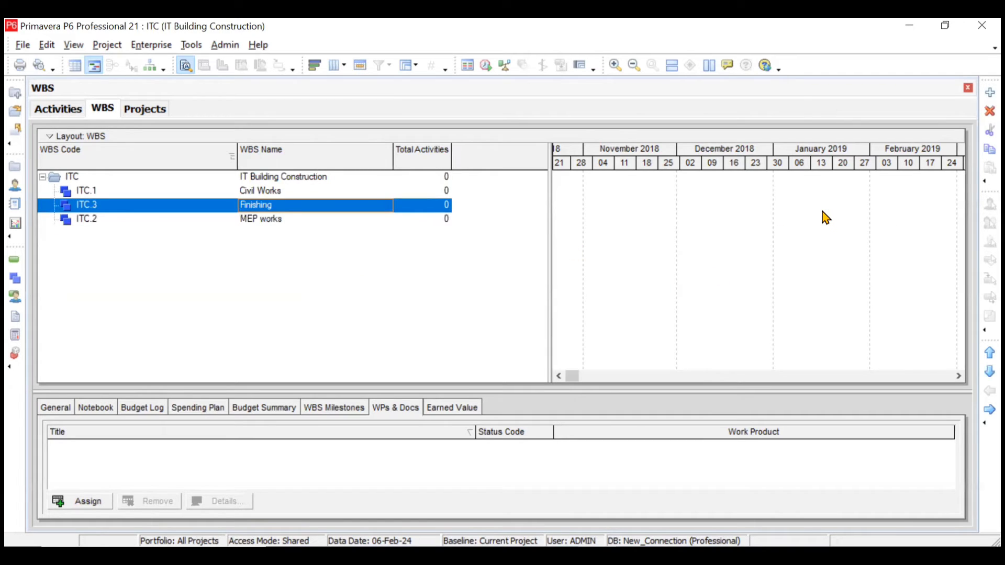
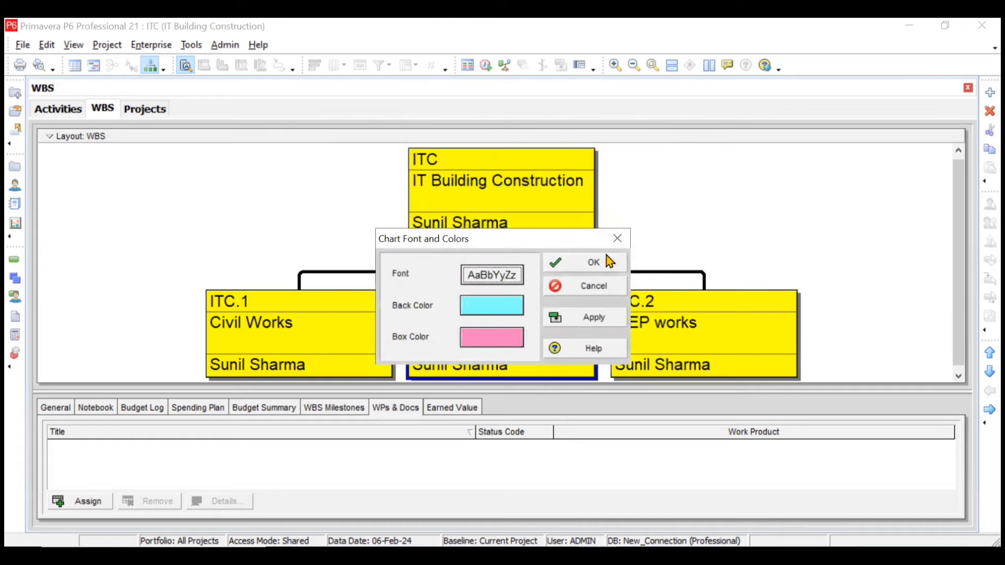
# - Give the WBS chart a light blue background and pink boxes, and arrange the children of ITC vertically
pyautogui.click(595, 261)
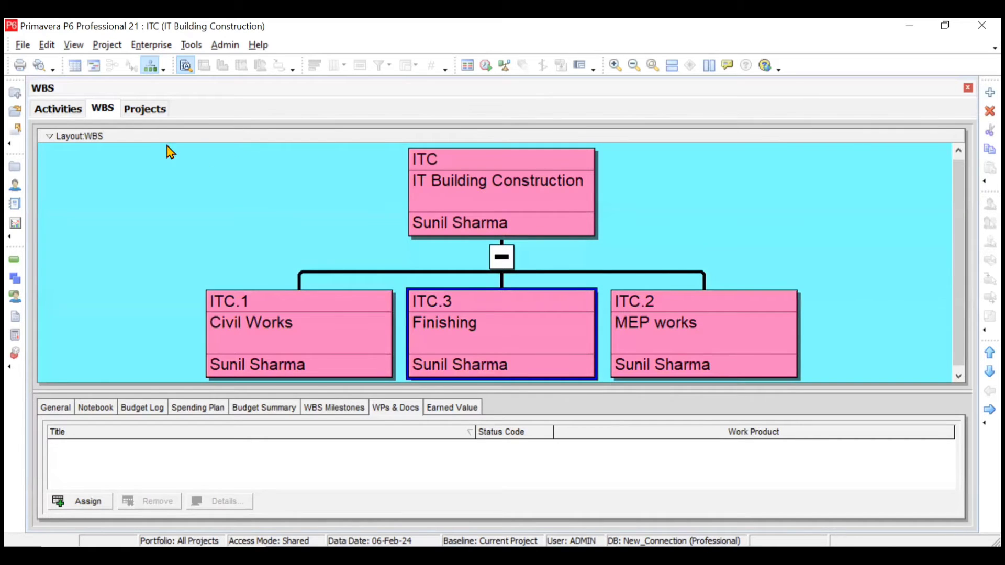
pyautogui.click(143, 137)
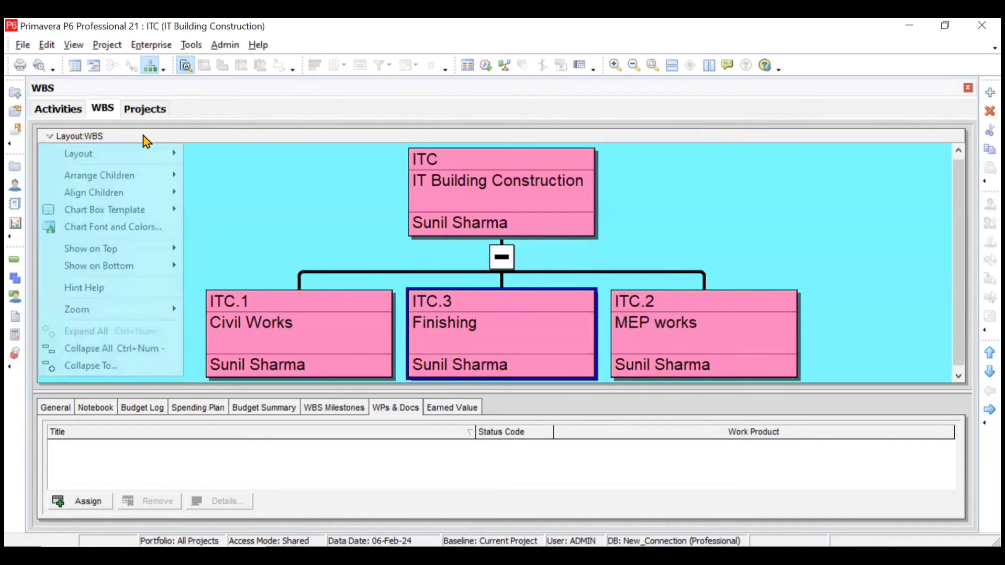
pyautogui.click(253, 212)
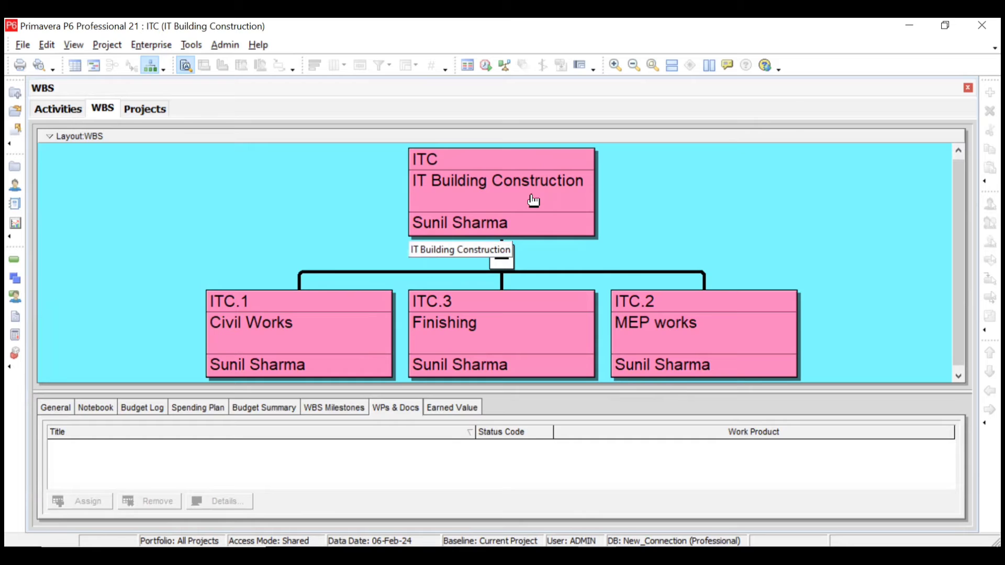
pyautogui.click(564, 209)
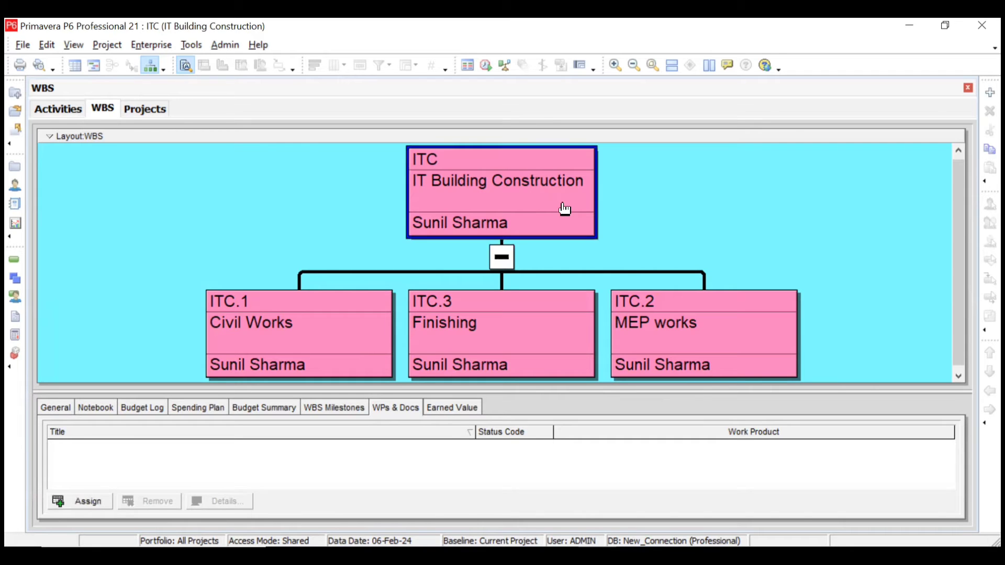
pyautogui.click(135, 138)
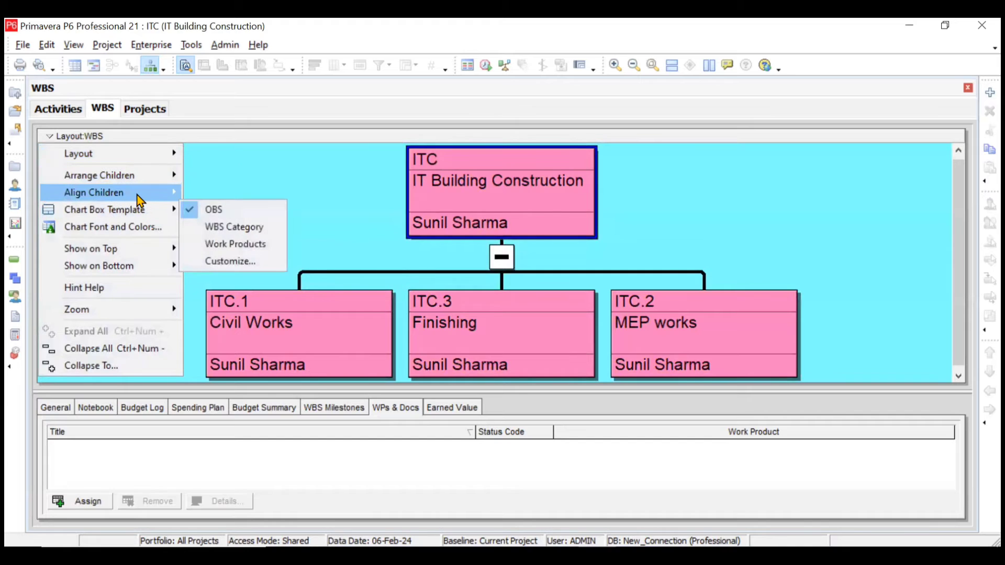
pyautogui.moveTo(139, 184)
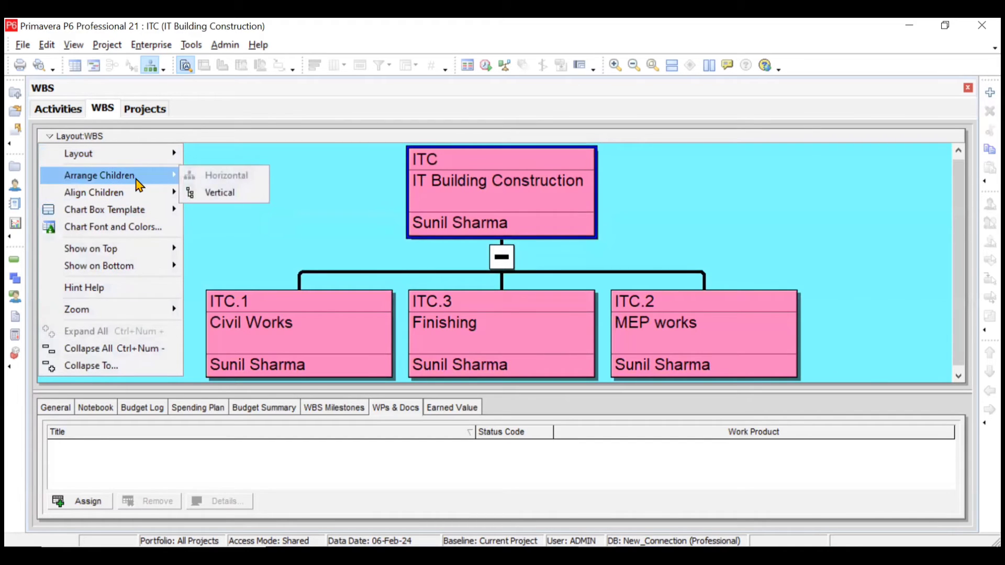
pyautogui.click(245, 193)
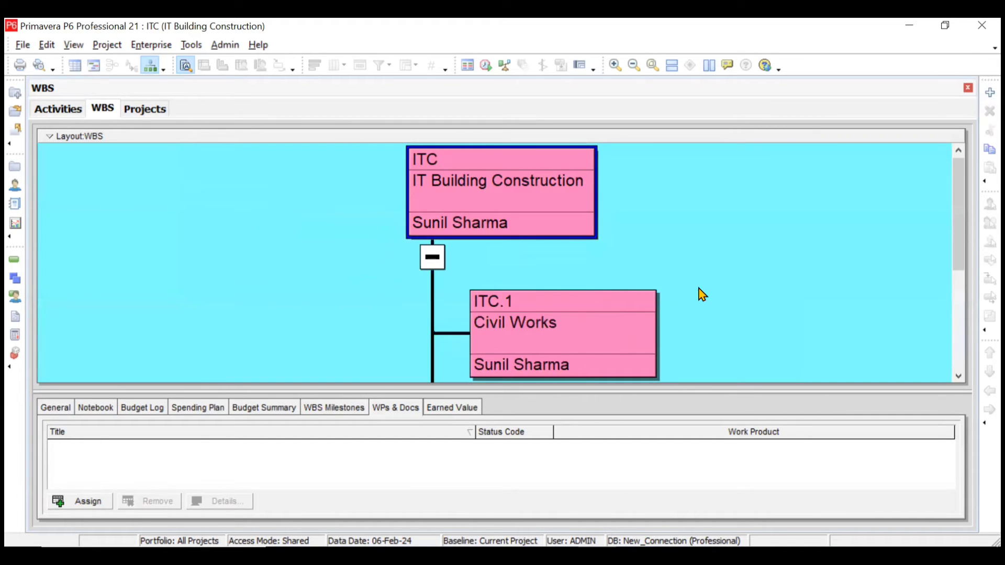
pyautogui.moveTo(956, 219); pyautogui.dragTo(981, 172)
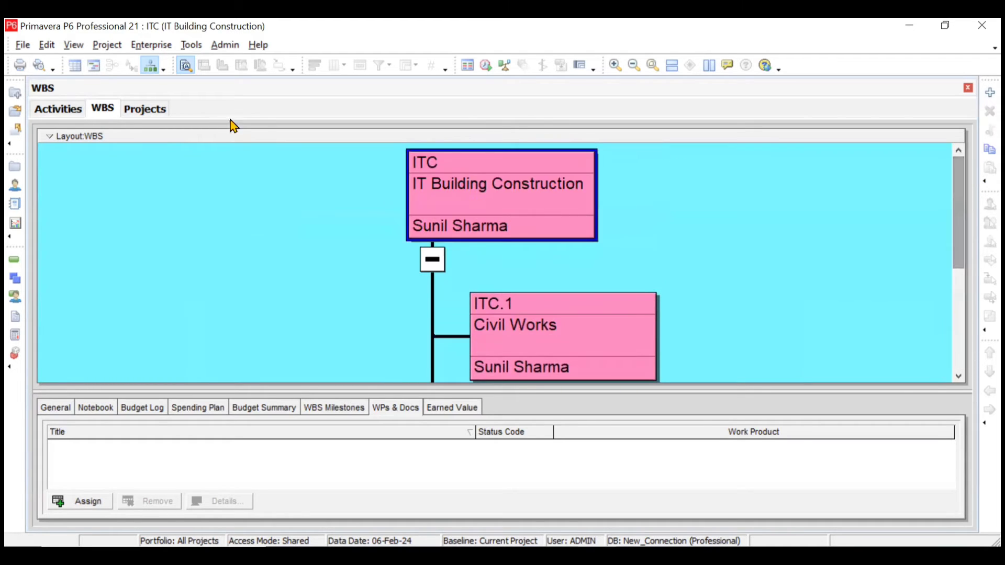
# - Align the children of ITC to the right in the WBS chart
pyautogui.click(137, 138)
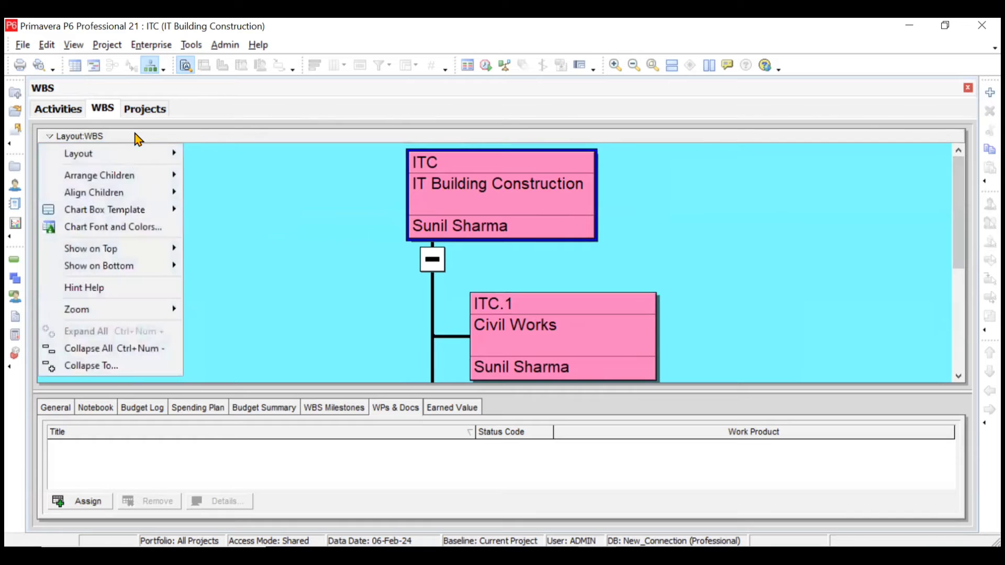
pyautogui.moveTo(137, 310)
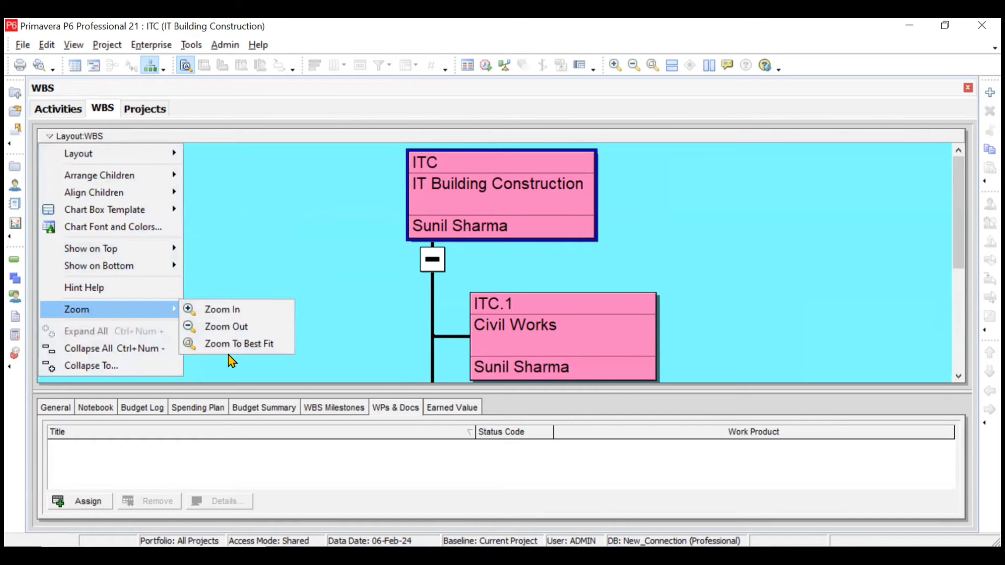
pyautogui.click(231, 353)
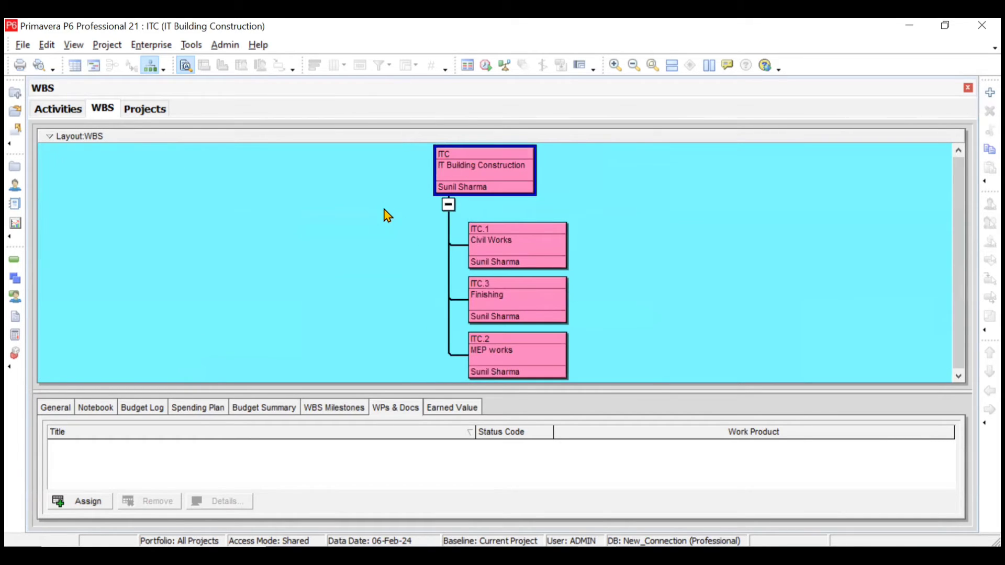
pyautogui.click(162, 135)
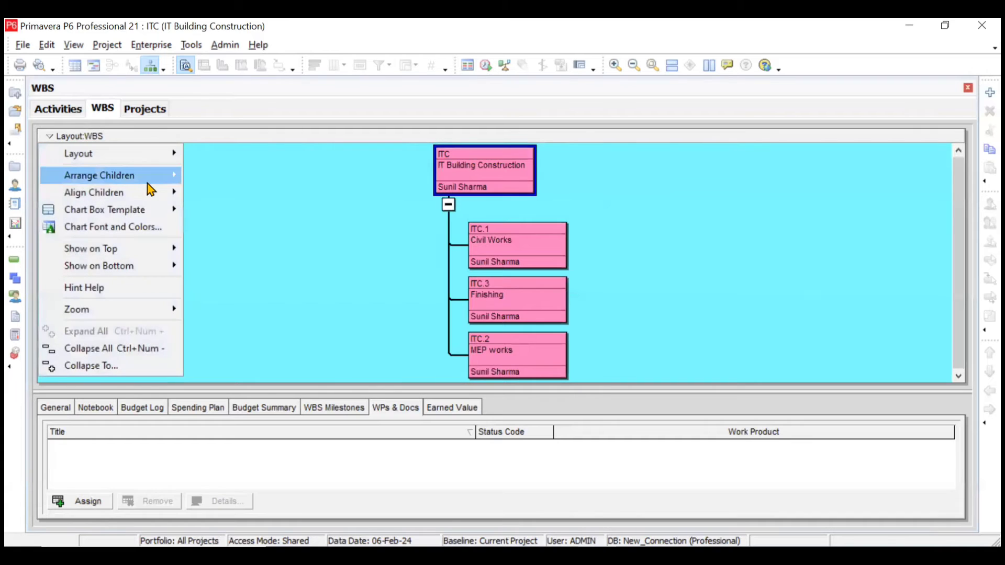
pyautogui.moveTo(150, 193)
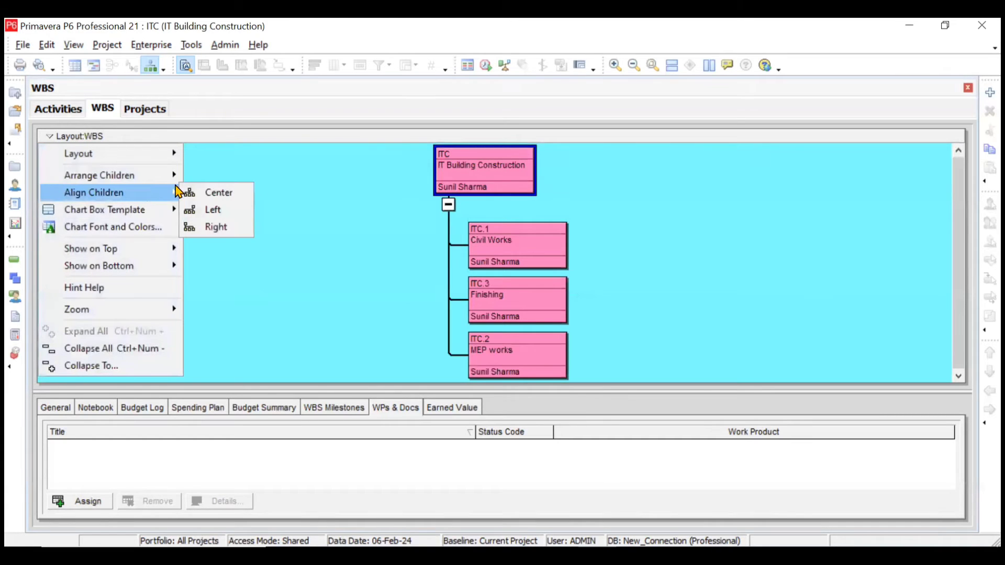
pyautogui.click(223, 227)
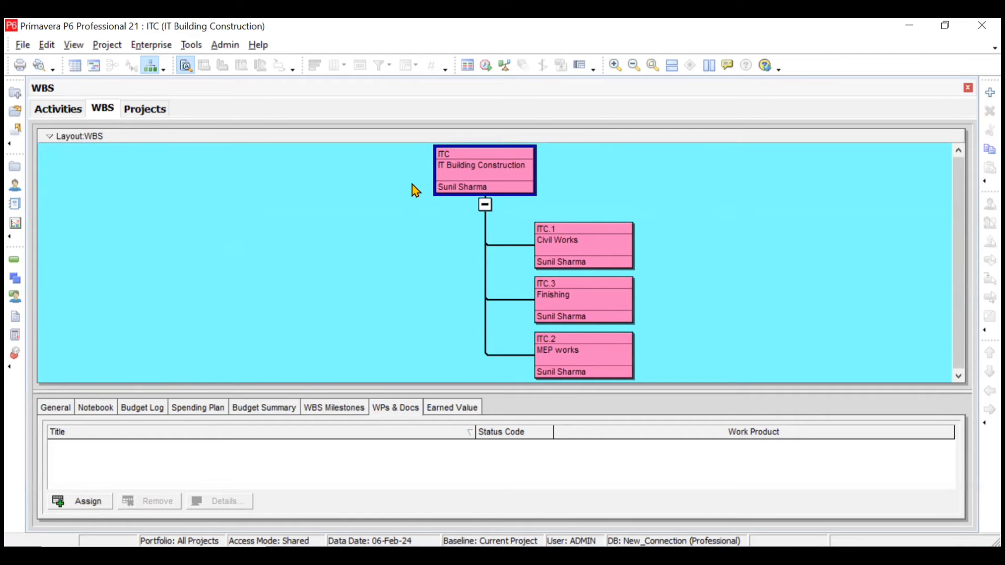
# - Collapse the whole WBS chart and expand ITC again, and show the WBS as a table
pyautogui.click(107, 136)
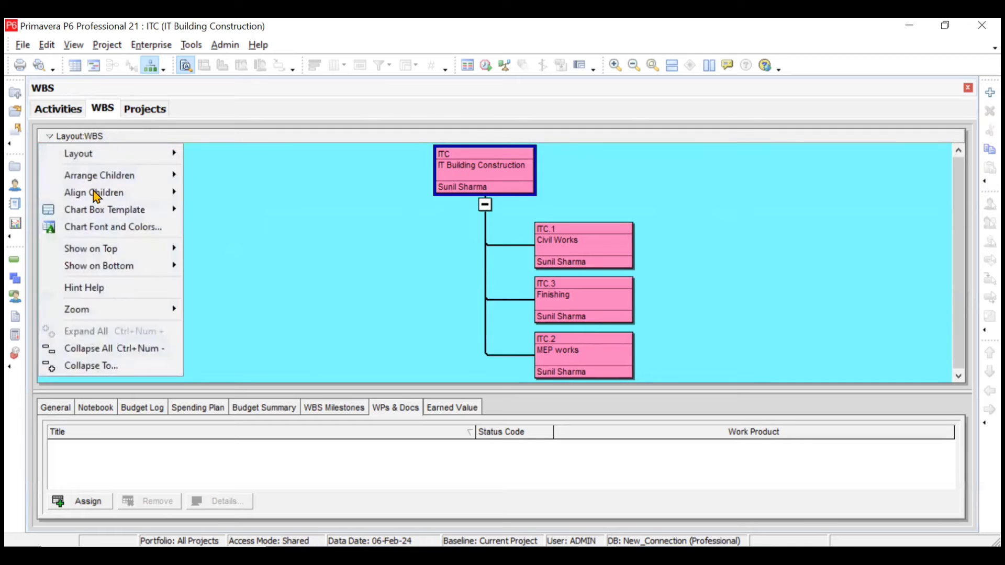
pyautogui.click(113, 351)
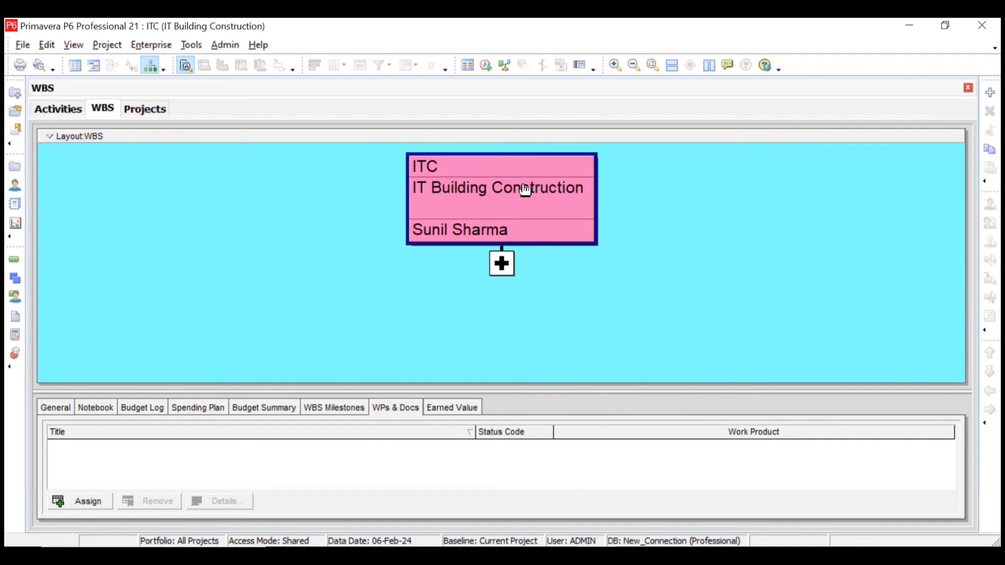
pyautogui.click(500, 267)
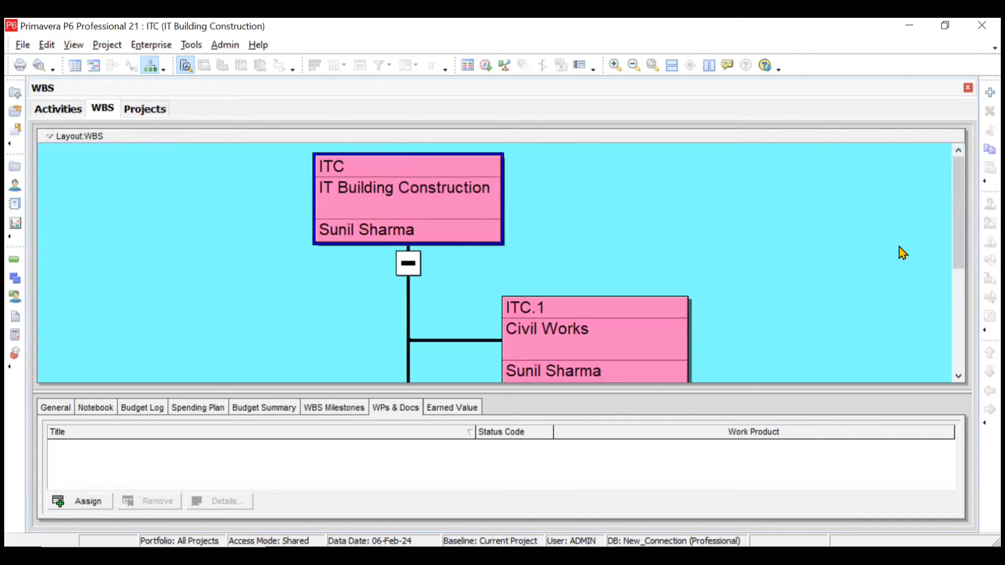
pyautogui.moveTo(962, 234); pyautogui.dragTo(960, 202)
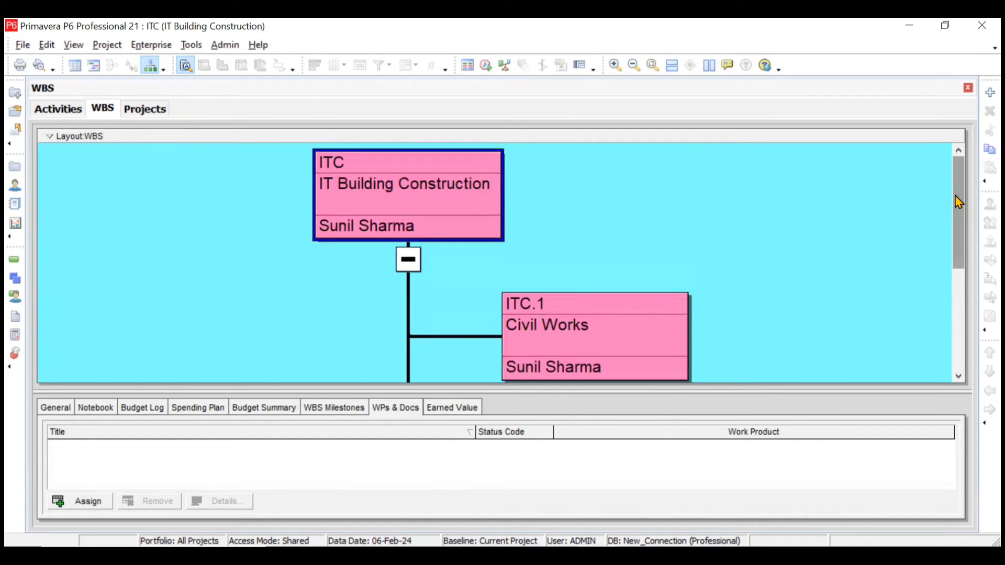
pyautogui.click(81, 70)
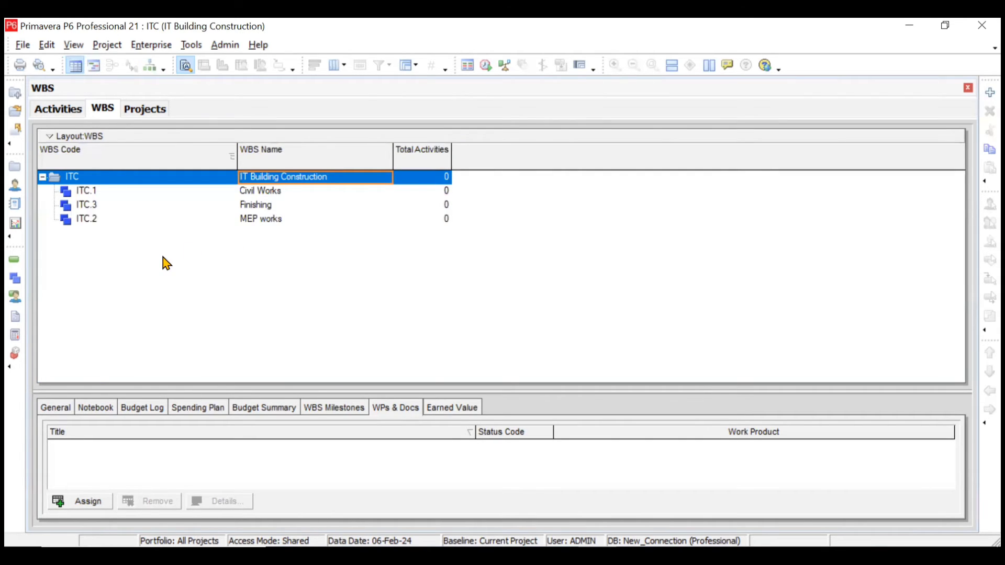
# - Add a new WBS element with code 1 under Civil Works
pyautogui.click(118, 192)
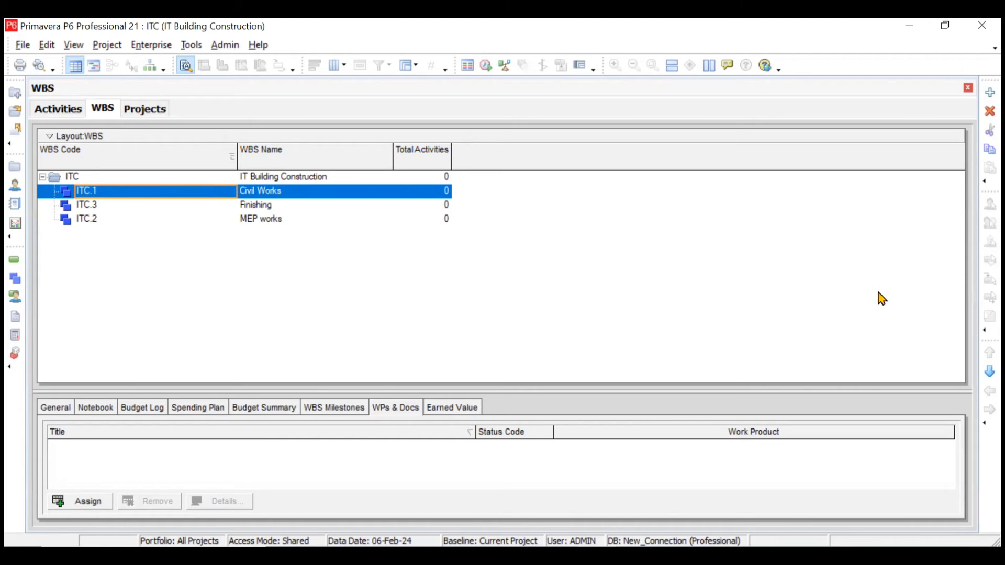
pyautogui.click(990, 92)
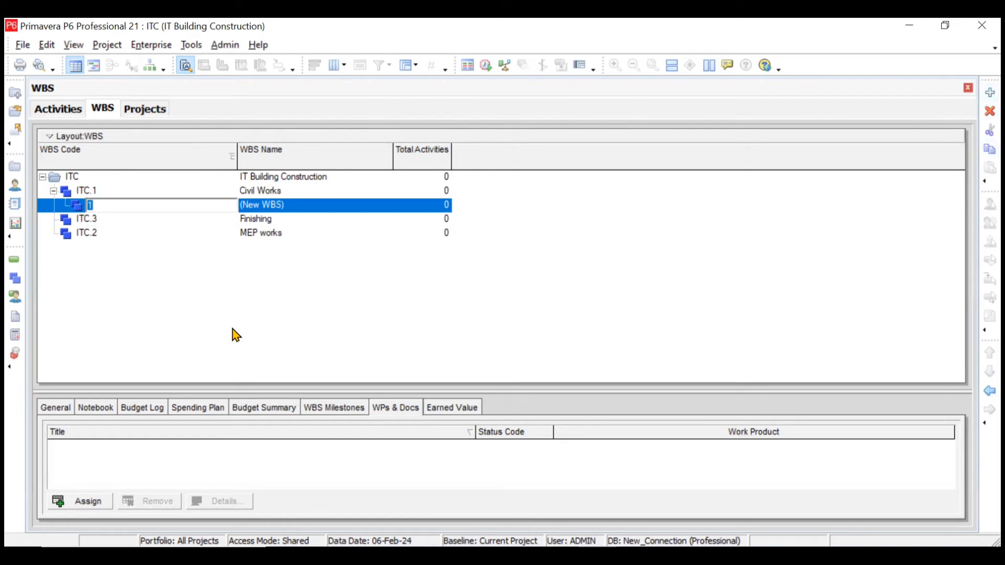
pyautogui.press('Return')
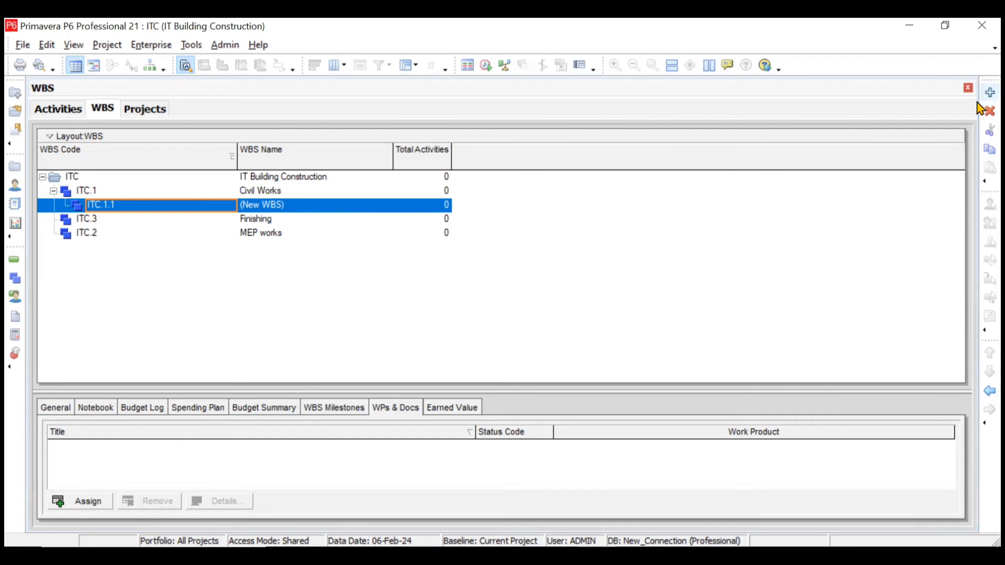
# - Copy and paste ITC.1.1 including Notebook and WPs & Docs, and outdent the pasted copy to sit directly under Civil Works
pyautogui.click(978, 154)
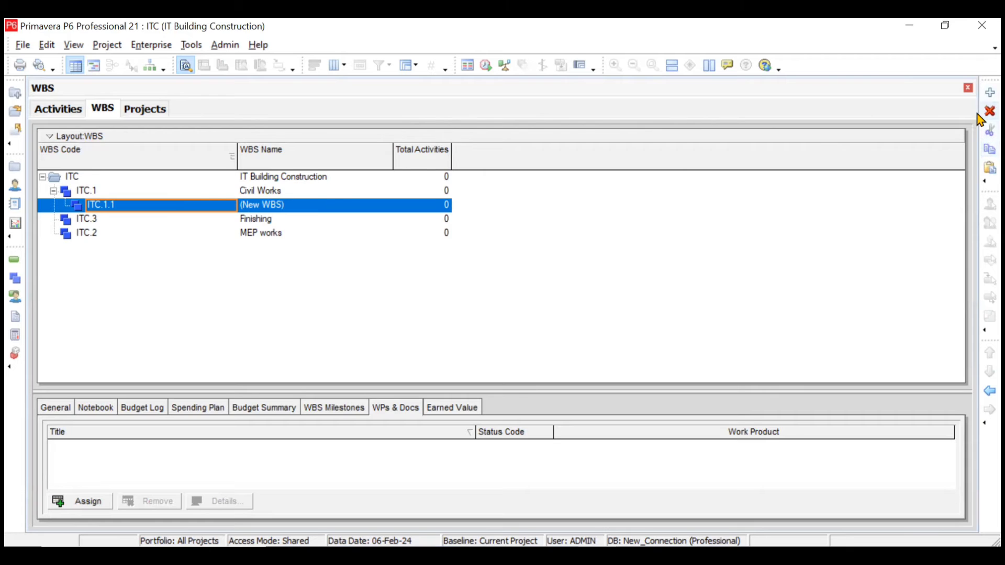
pyautogui.click(987, 167)
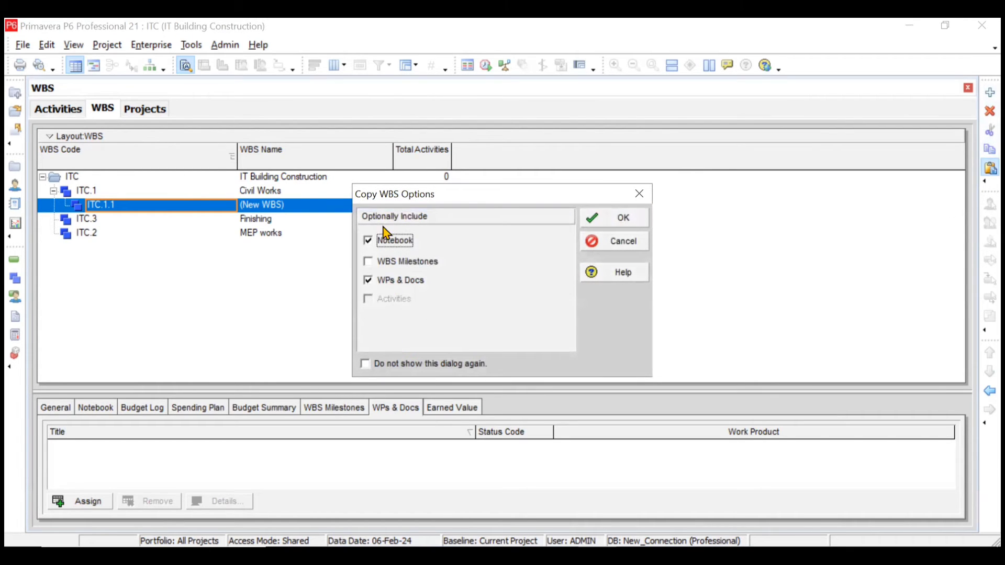
pyautogui.click(622, 222)
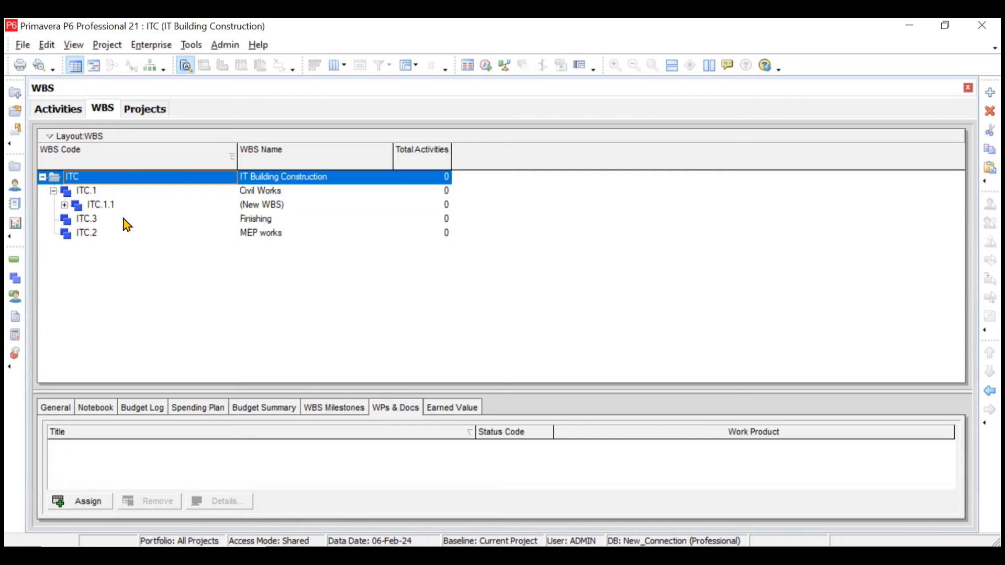
pyautogui.click(63, 206)
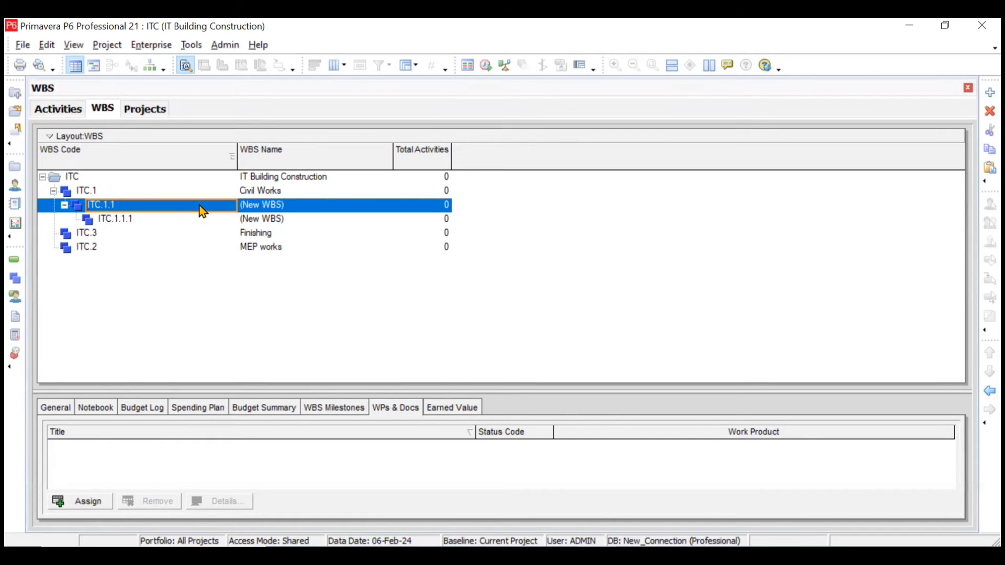
pyautogui.click(181, 220)
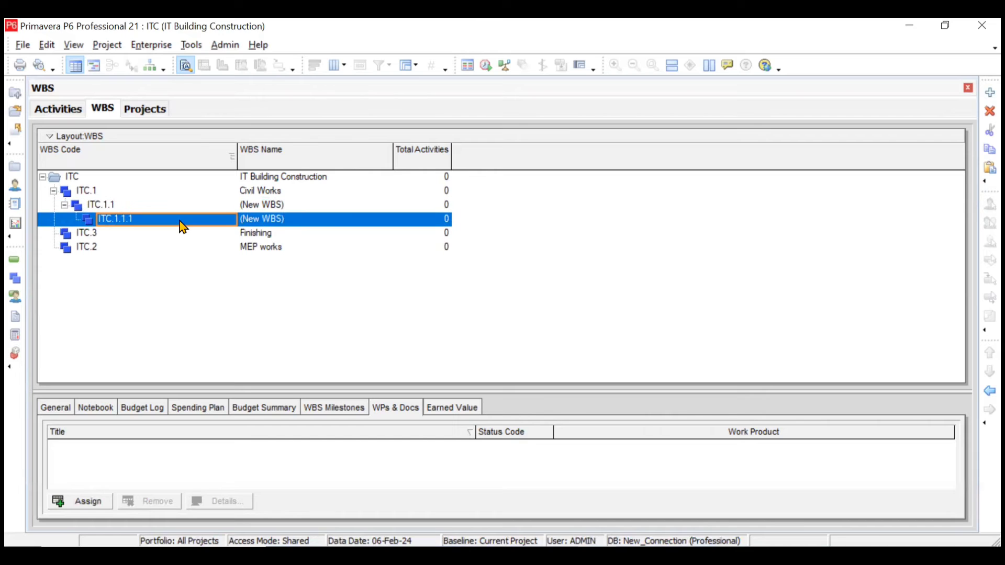
pyautogui.click(980, 391)
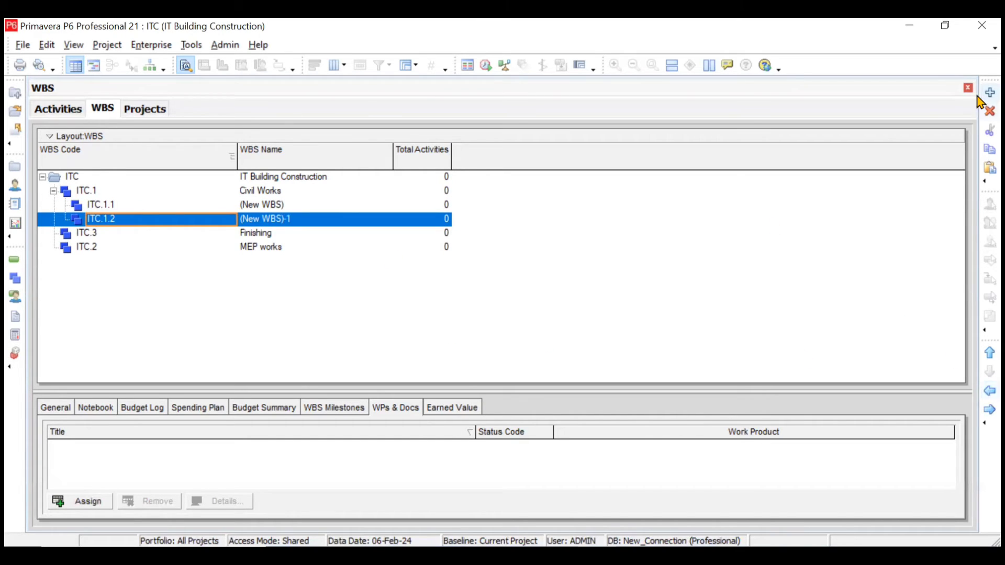
# - Delete both new WBS elements under Civil Works
pyautogui.click(987, 112)
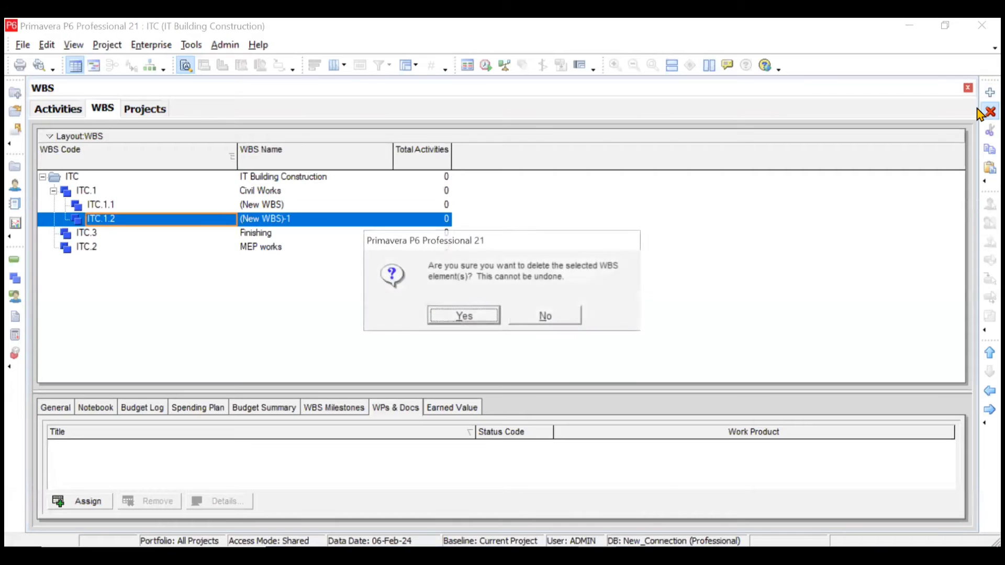
pyautogui.click(464, 316)
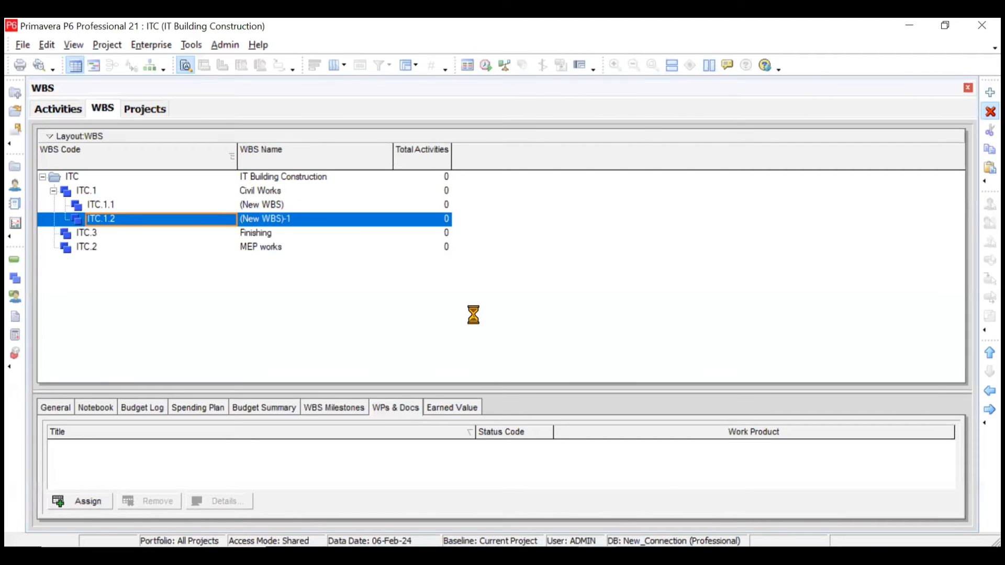
pyautogui.click(186, 206)
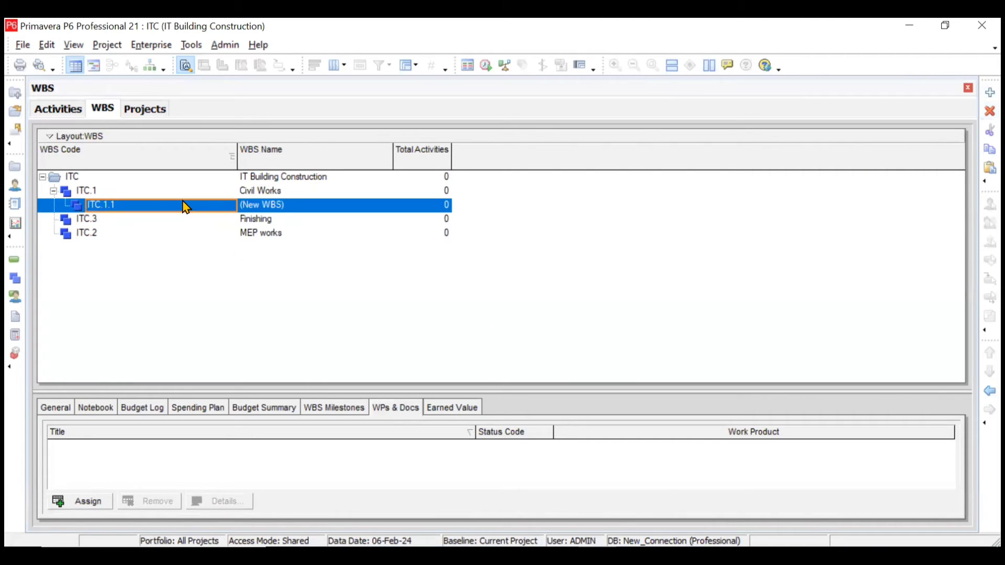
pyautogui.click(991, 111)
pyautogui.click(456, 321)
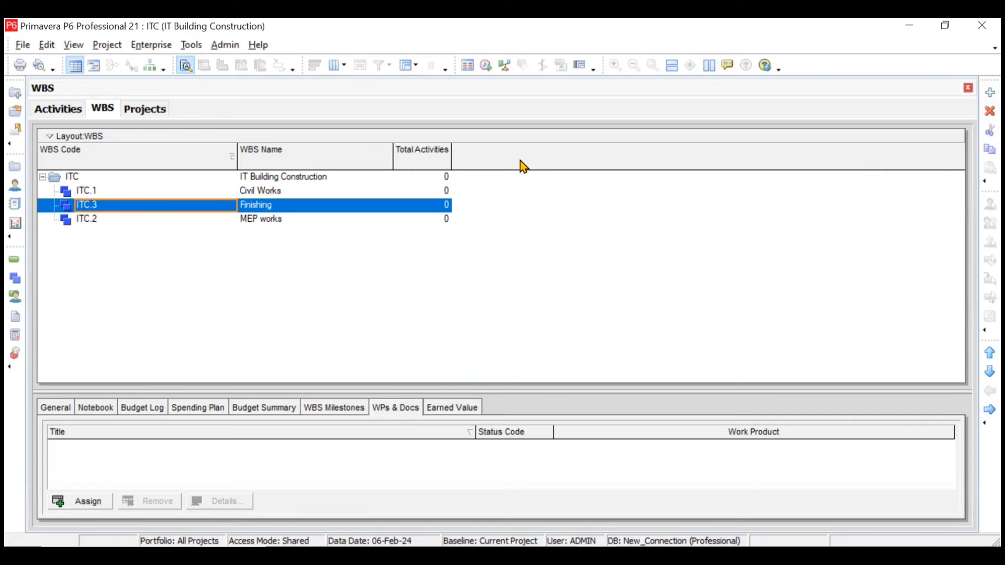
# - Add the Total Float duration column to the WBS table, placed after Total Activities
pyautogui.rightClick(491, 157)
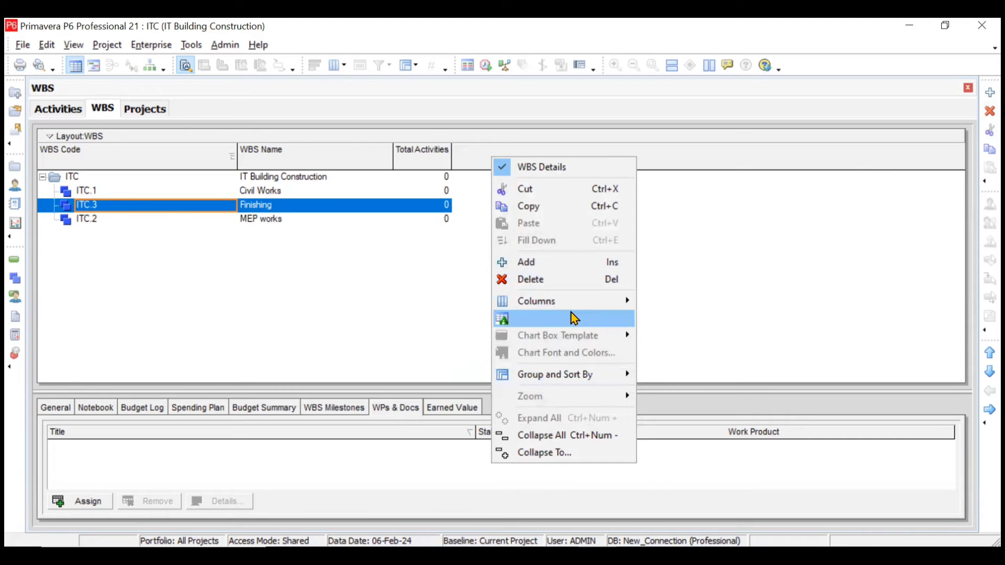
pyautogui.moveTo(574, 304)
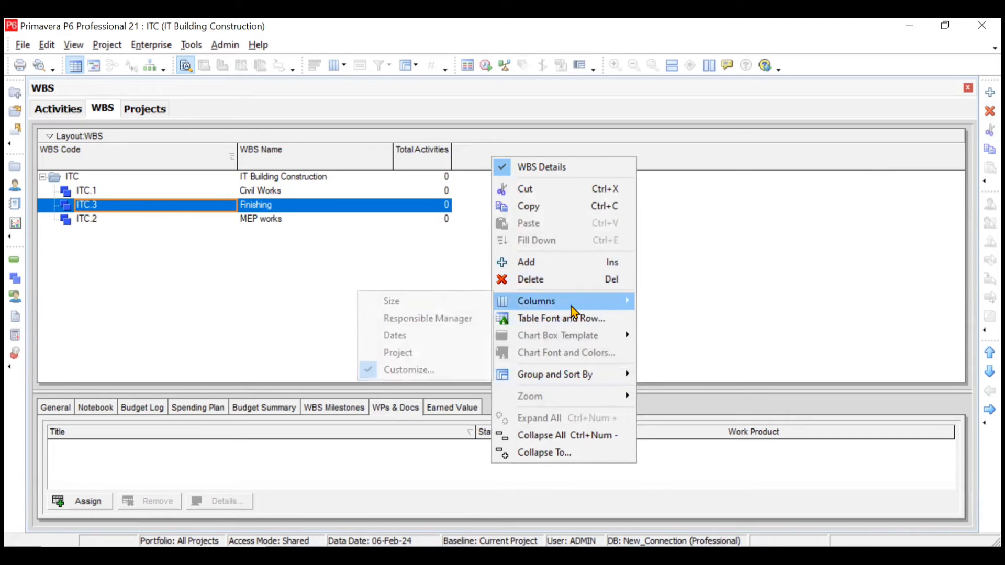
pyautogui.click(440, 371)
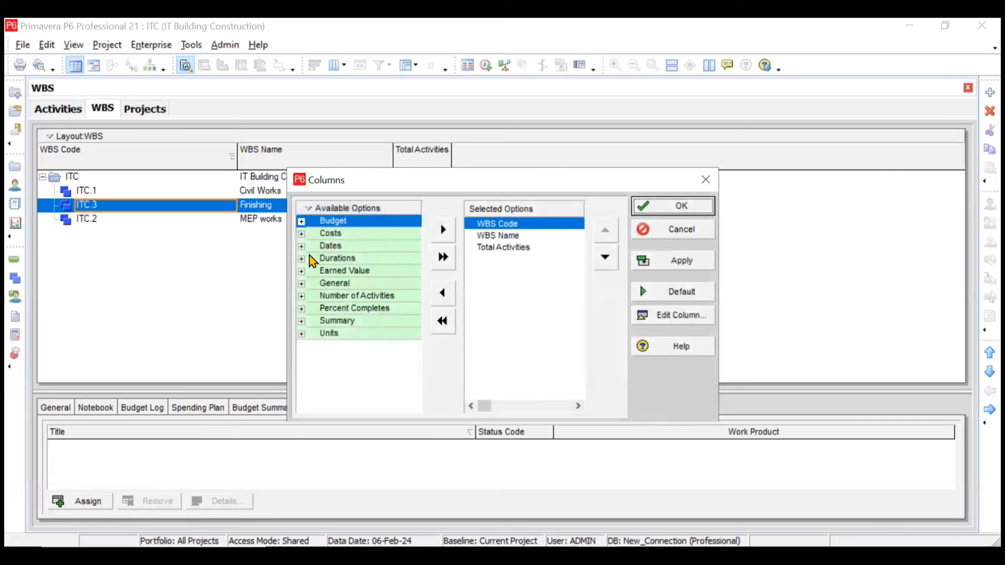
pyautogui.click(301, 259)
pyautogui.click(361, 273)
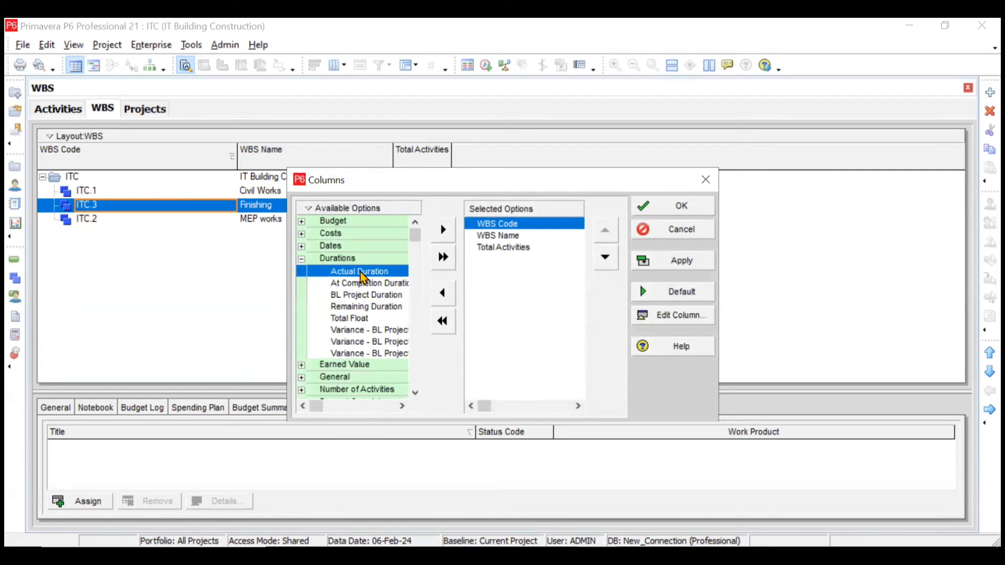
pyautogui.click(396, 321)
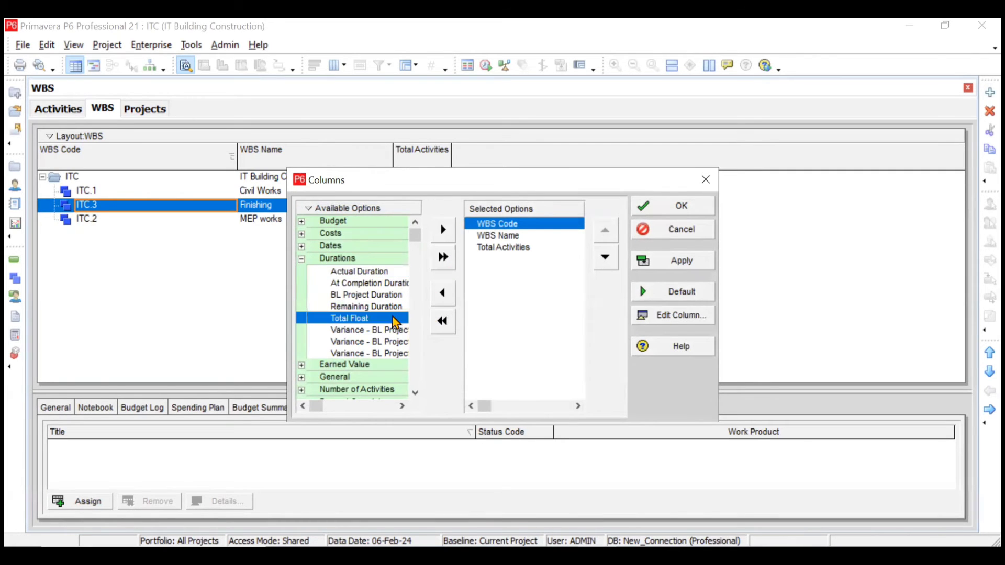
pyautogui.click(444, 233)
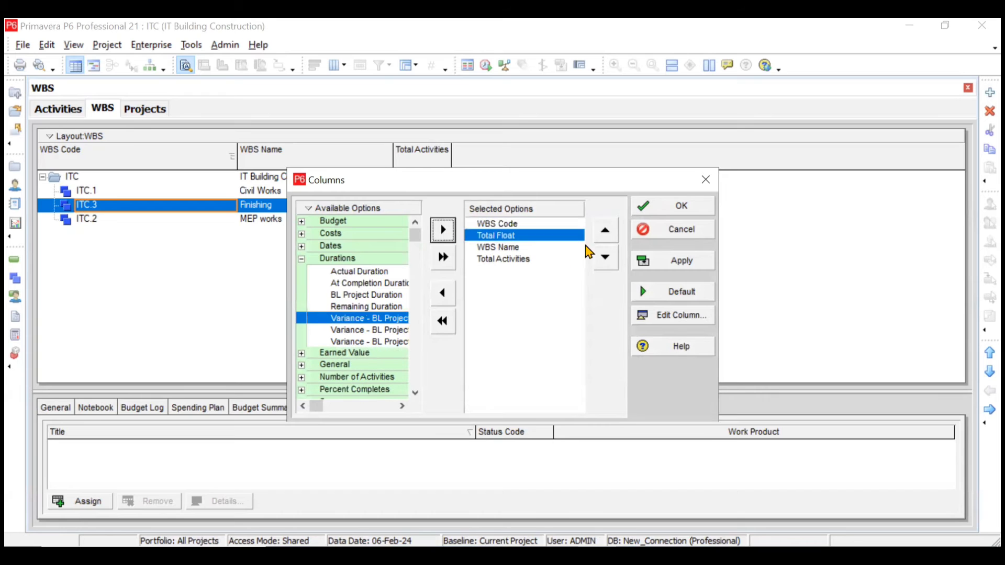
pyautogui.click(606, 257)
pyautogui.click(606, 257)
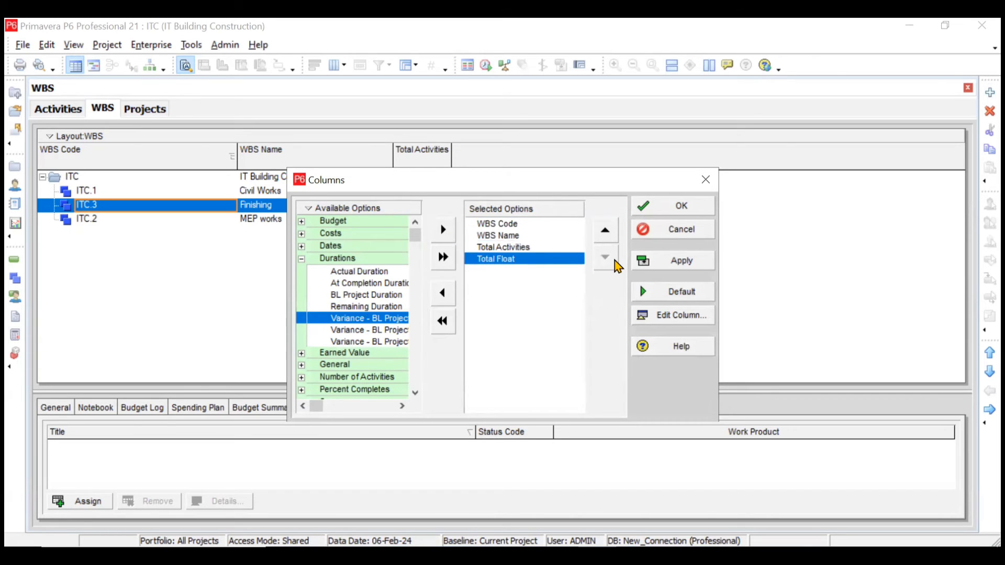
pyautogui.click(701, 209)
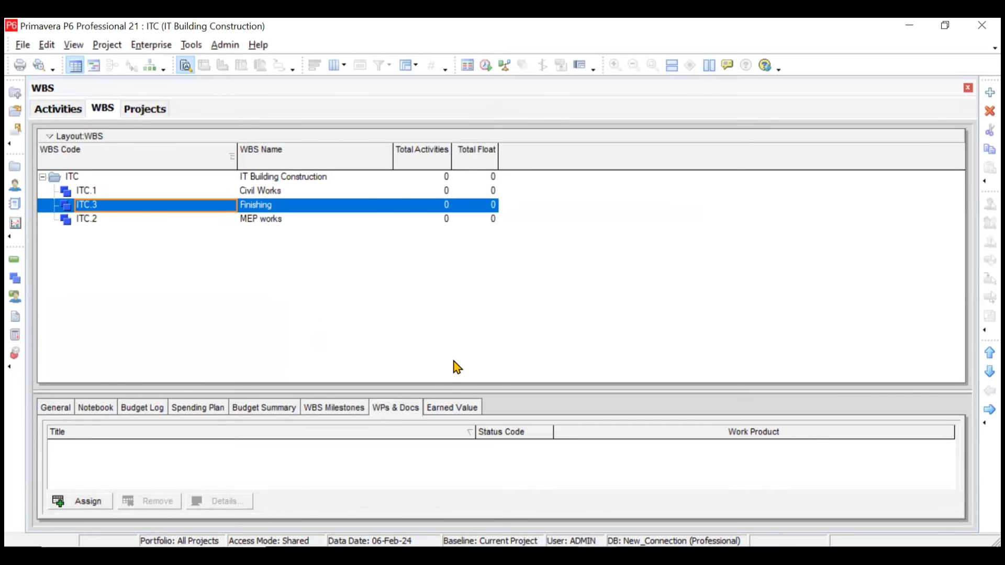
# - Enlarge the WBS details area and show the general details of Civil Works
pyautogui.moveTo(454, 390); pyautogui.dragTo(454, 317)
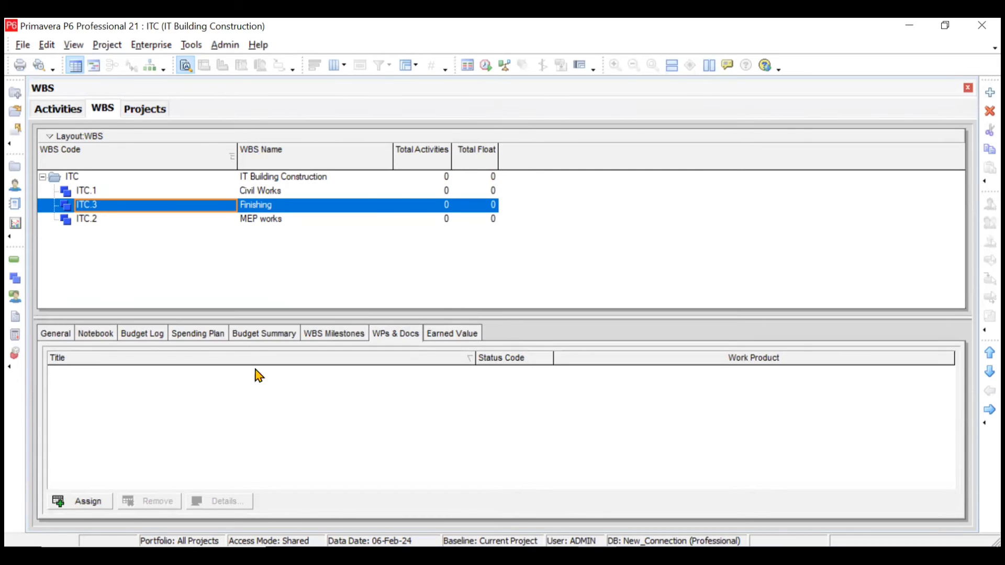
pyautogui.click(121, 191)
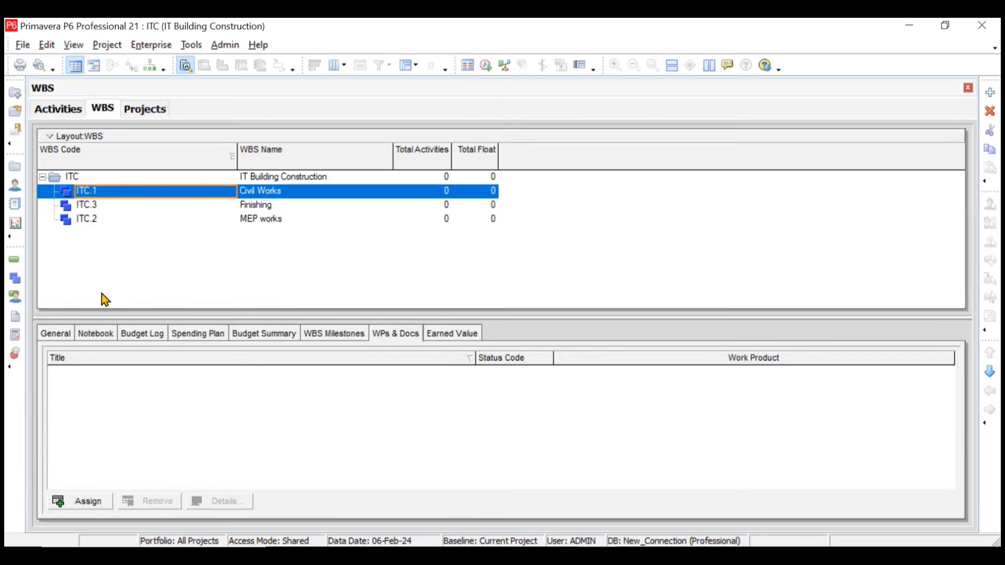
pyautogui.click(62, 336)
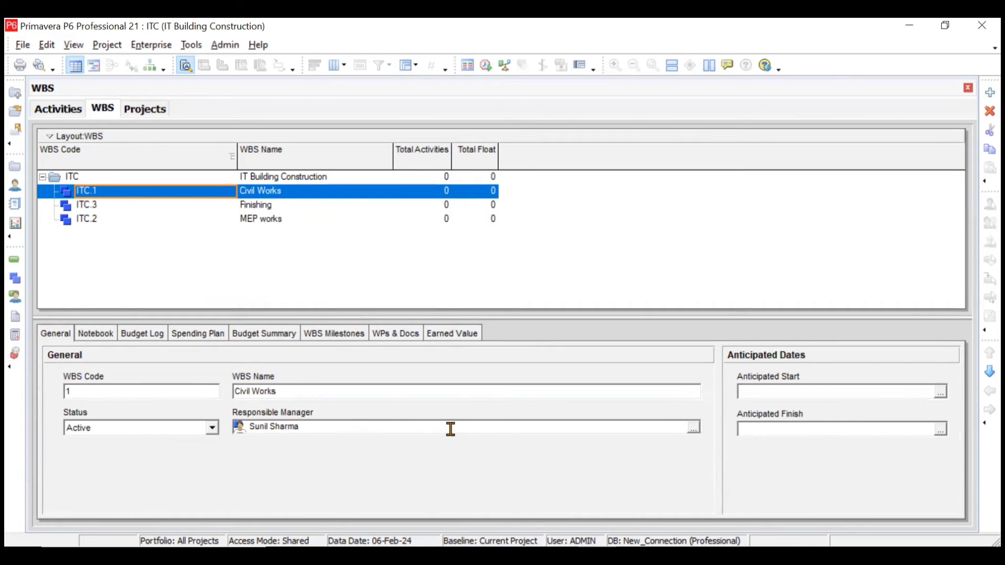
# - Add three new elements to the Organizational Breakdown Structure on the same level as the current Civil Works manager
pyautogui.click(169, 46)
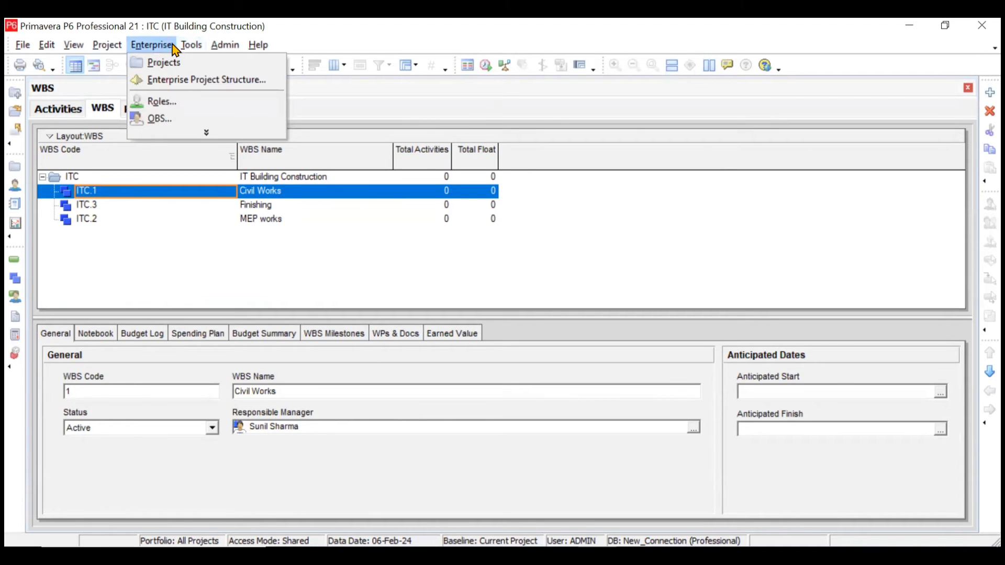
pyautogui.click(185, 122)
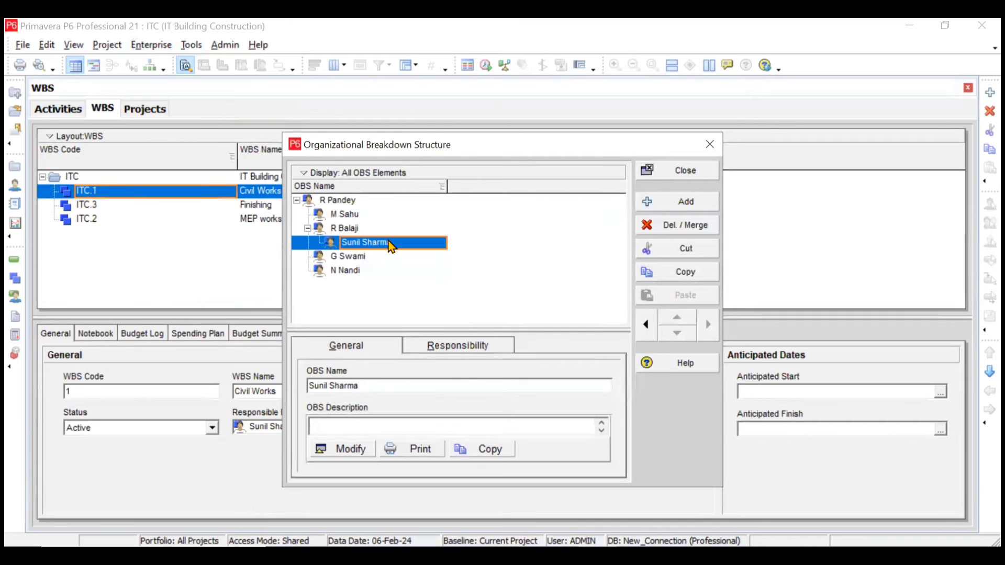
pyautogui.click(691, 205)
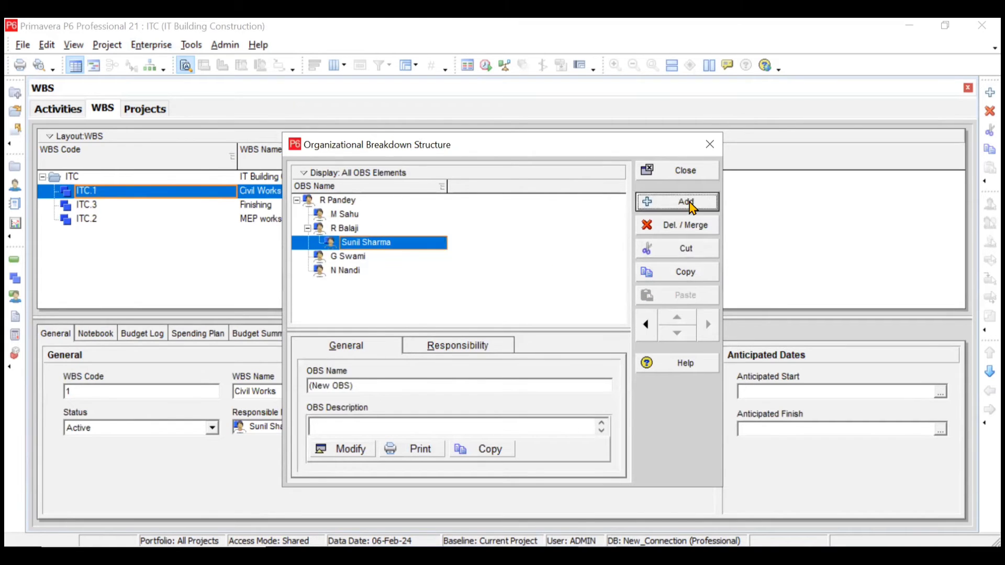
pyautogui.click(691, 204)
pyautogui.click(691, 204)
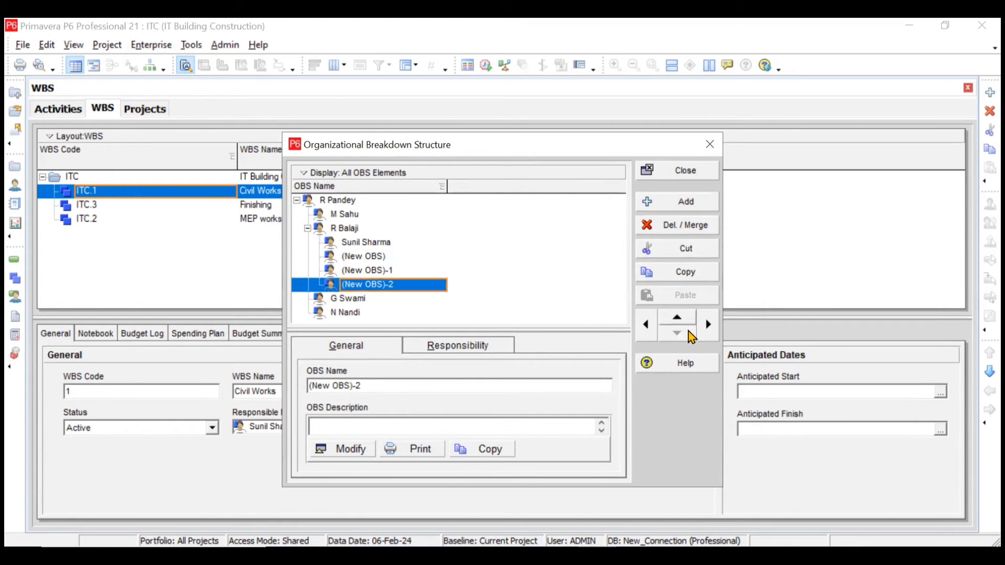
# - Arrange the three new OBS elements as siblings directly beneath the current Civil Works manager
pyautogui.click(709, 325)
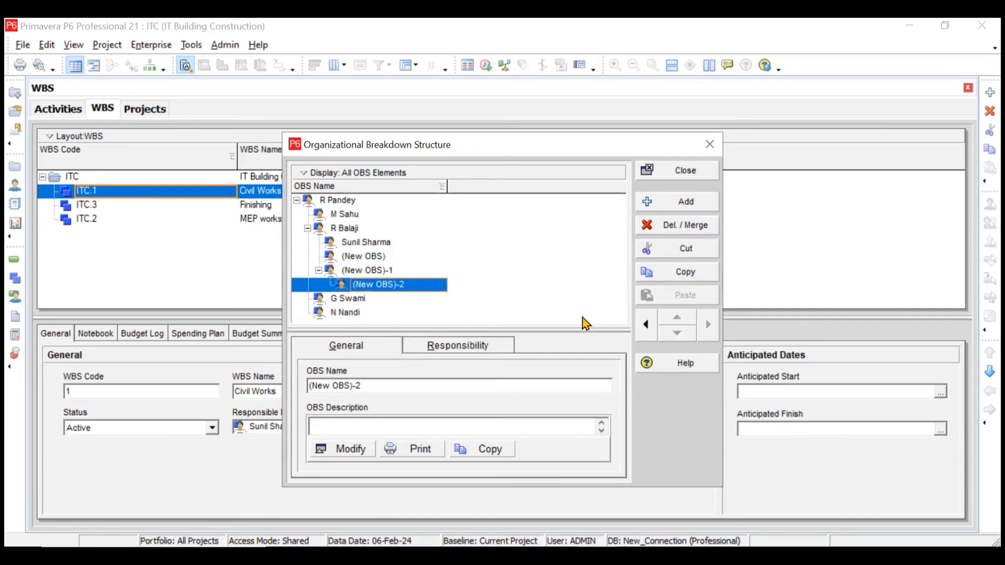
pyautogui.click(387, 257)
pyautogui.click(708, 324)
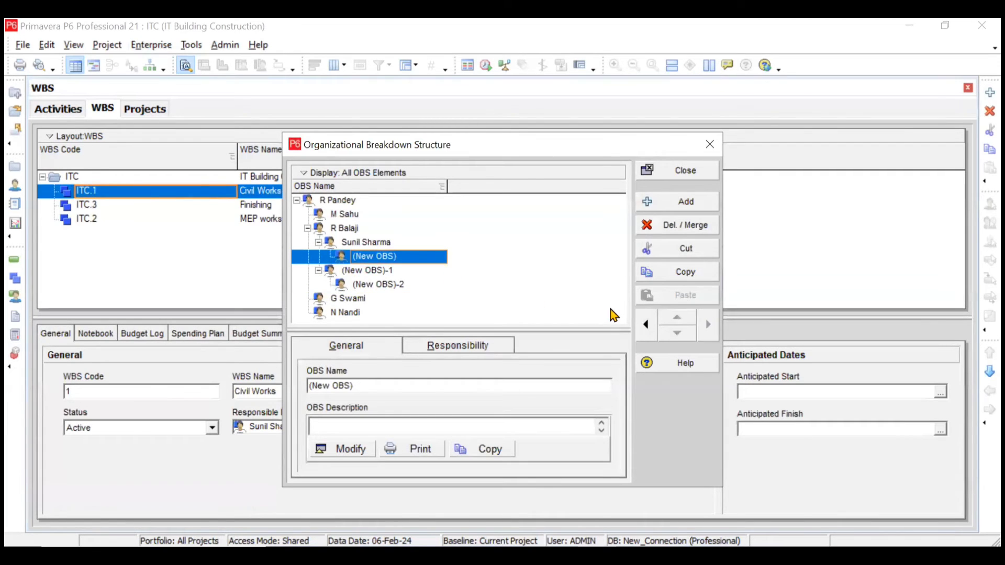
pyautogui.click(388, 270)
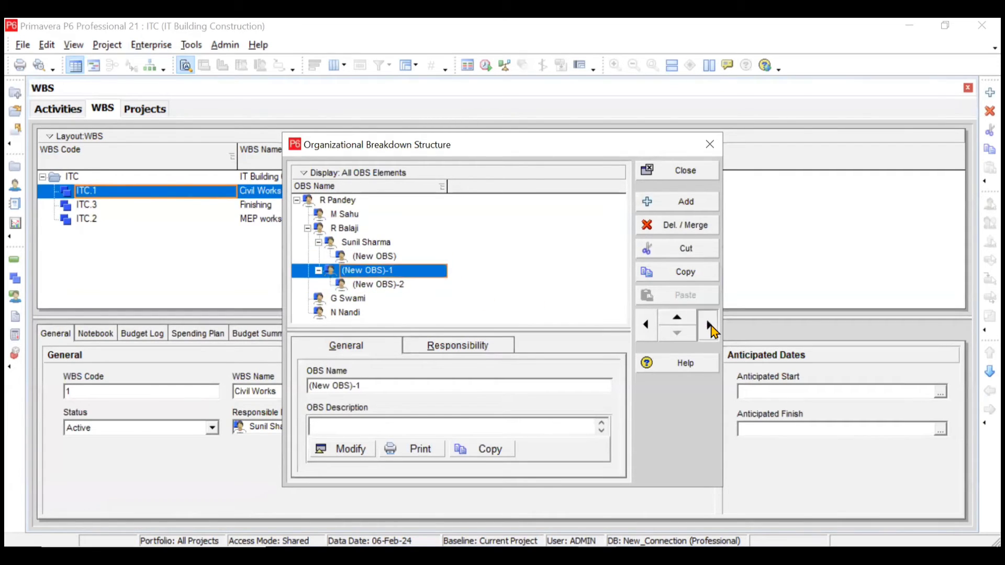
pyautogui.click(710, 326)
pyautogui.click(402, 271)
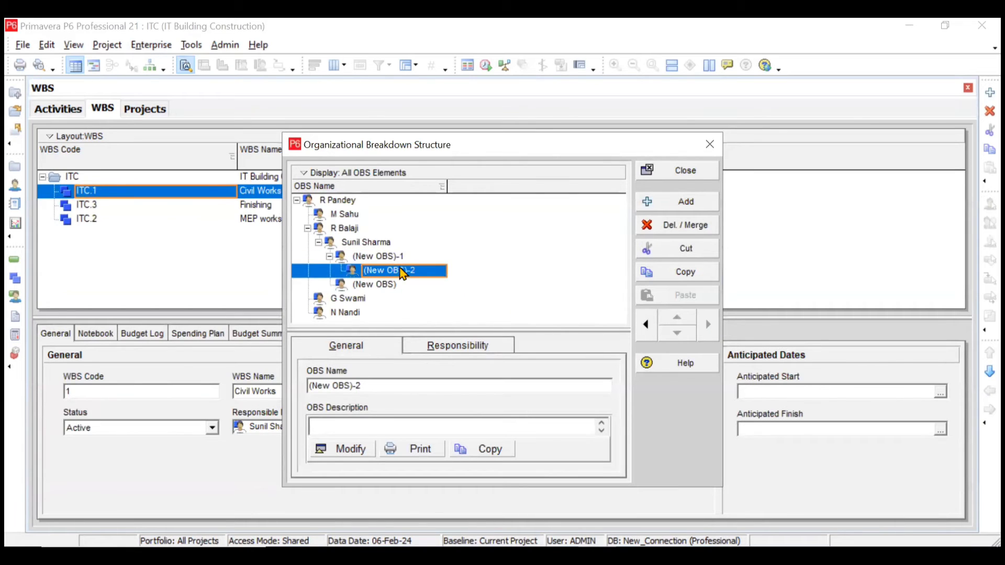
pyautogui.click(648, 329)
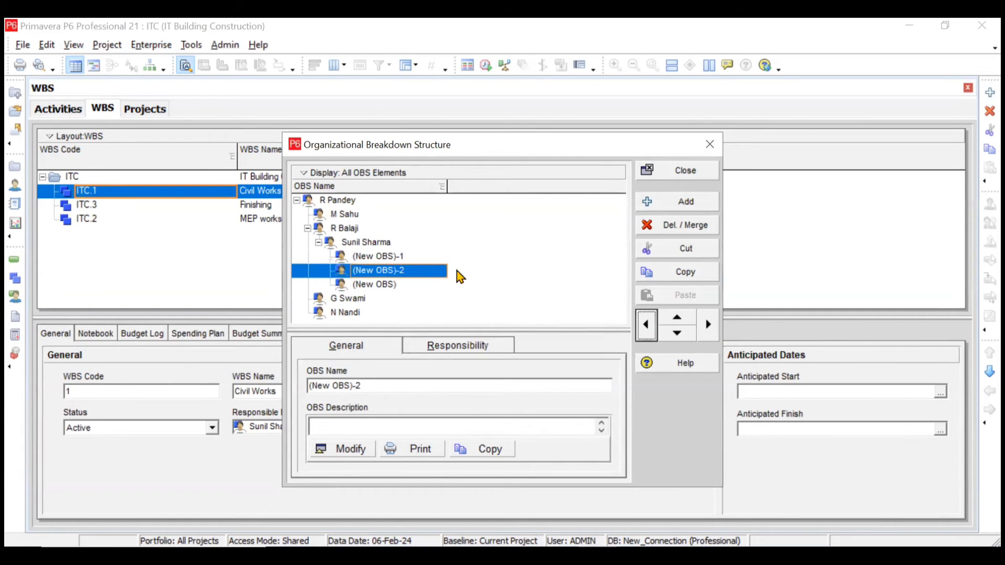
# - Rename the three new OBS elements with the new managers' first names and close the Organizational Breakdown Structure
pyautogui.click(402, 257)
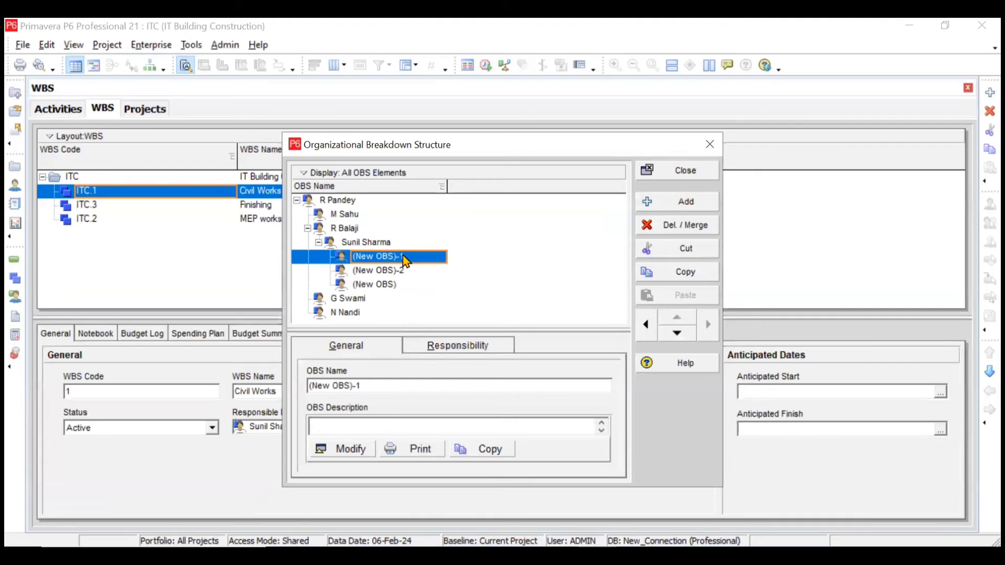
pyautogui.click(403, 257)
pyautogui.write('Mohan')
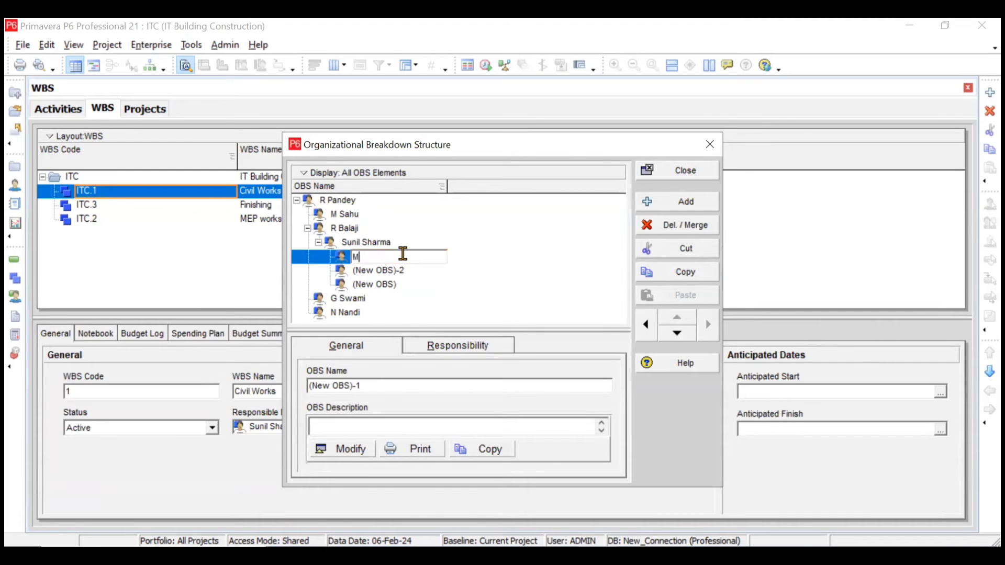
pyautogui.click(424, 272)
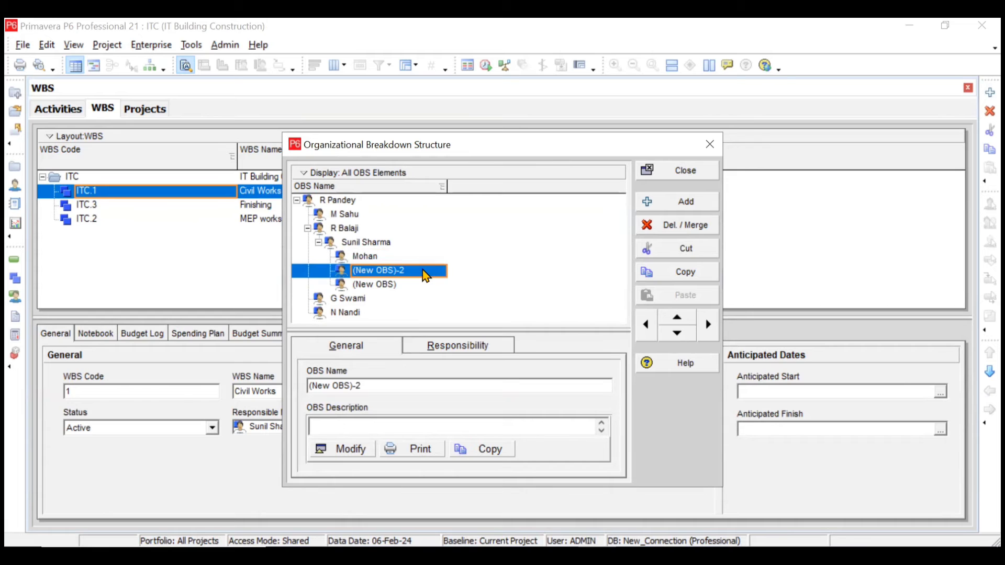
pyautogui.click(423, 270)
pyautogui.write('Suraj')
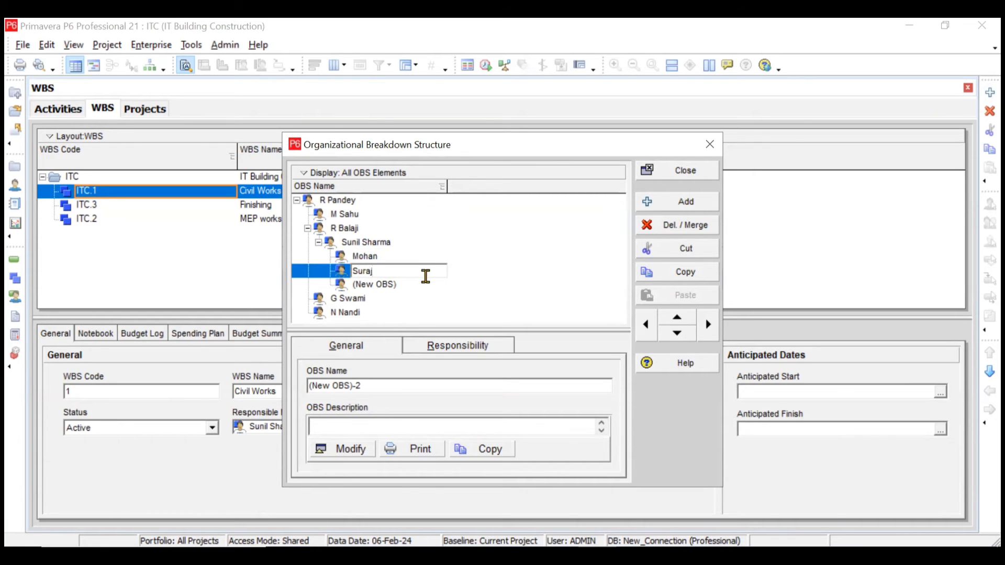
pyautogui.click(424, 286)
pyautogui.click(422, 286)
pyautogui.write('Manish')
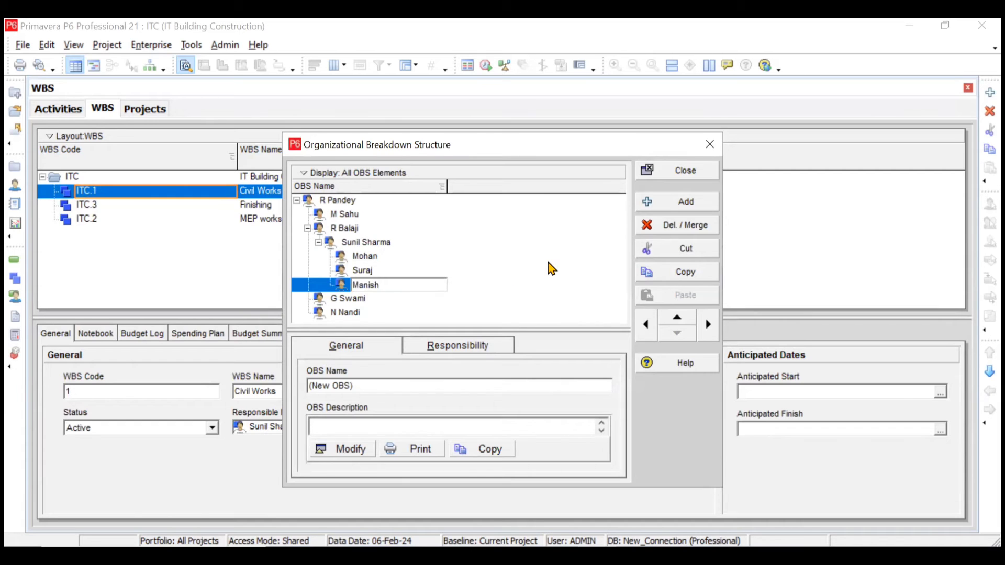
pyautogui.press('Return')
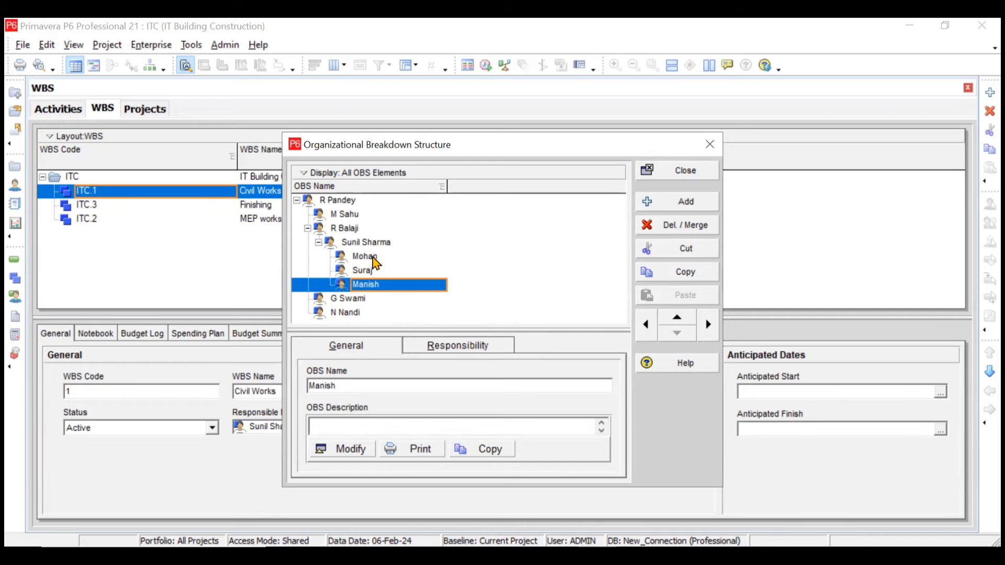
pyautogui.click(700, 171)
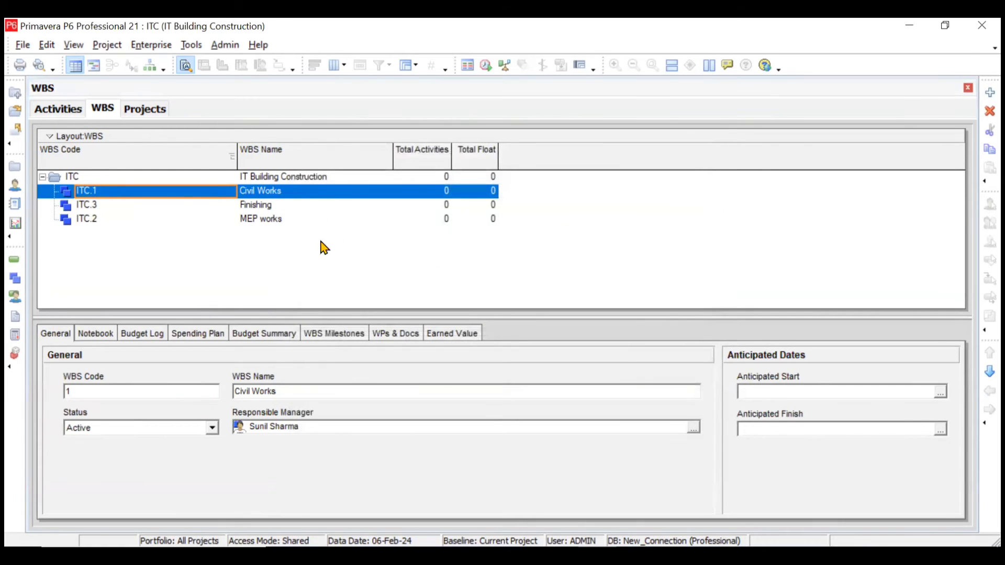
# - Assign the first new OBS manager as responsible manager of Civil Works and the second new one to Finishing
pyautogui.click(694, 429)
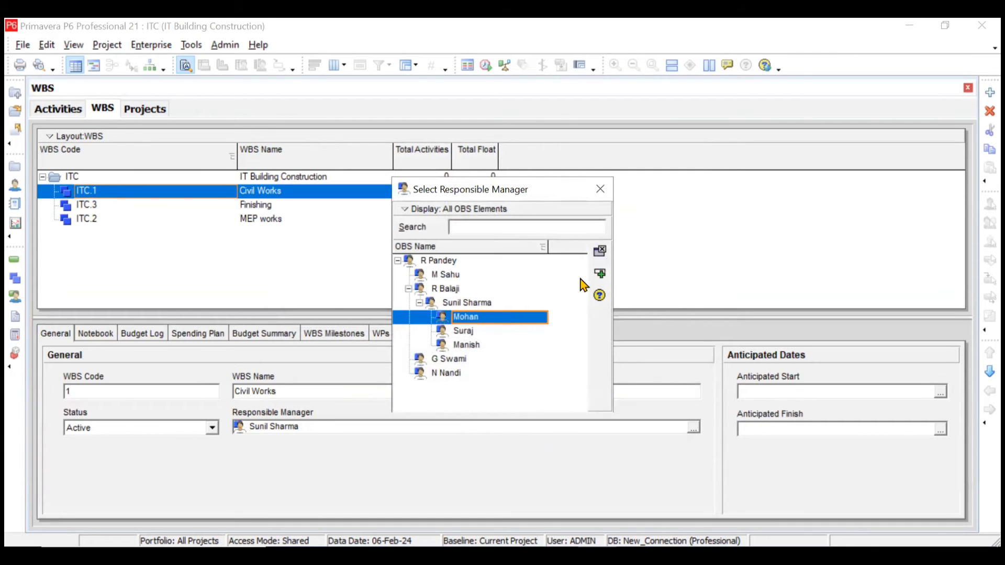
pyautogui.click(600, 273)
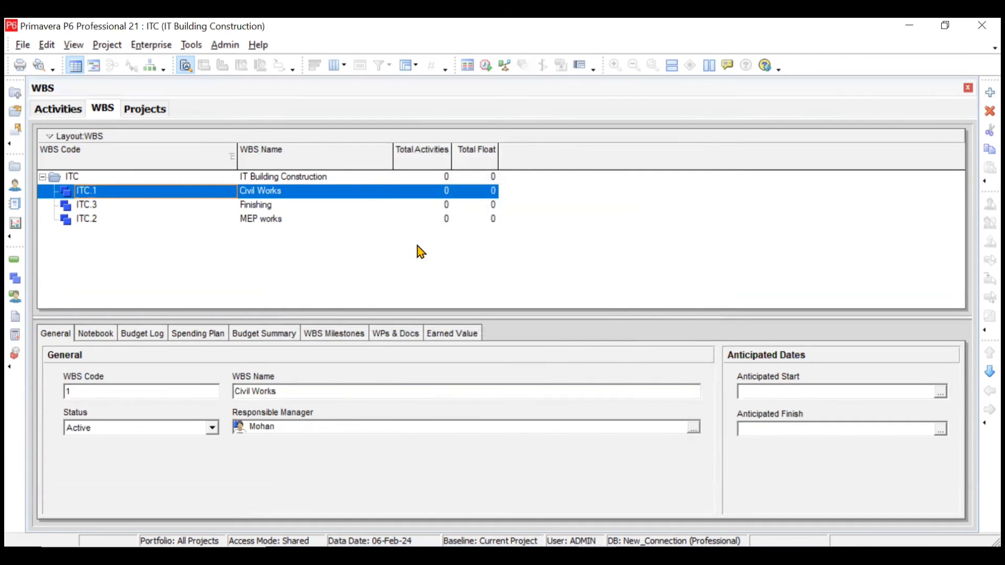
pyautogui.click(278, 204)
pyautogui.click(694, 429)
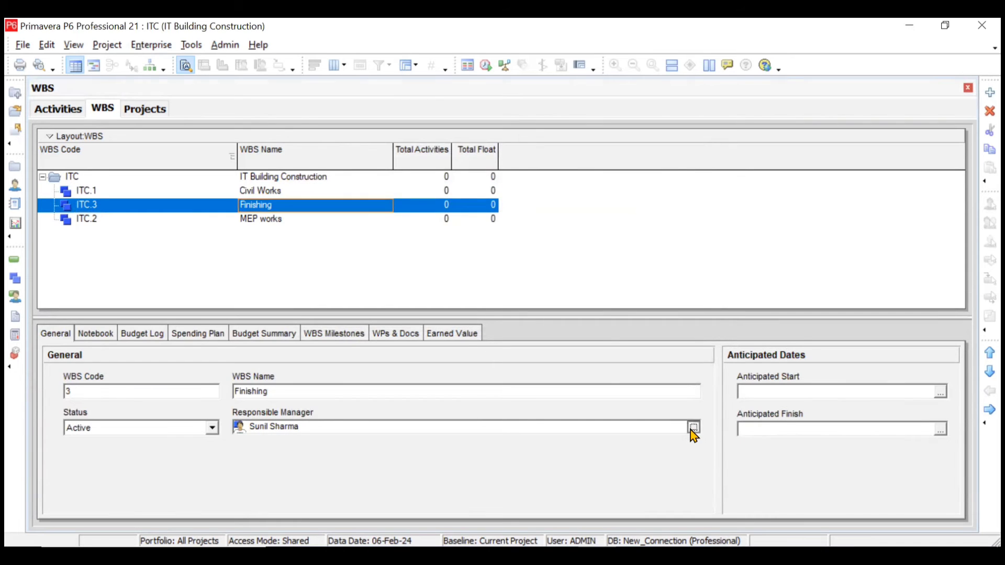
pyautogui.click(481, 331)
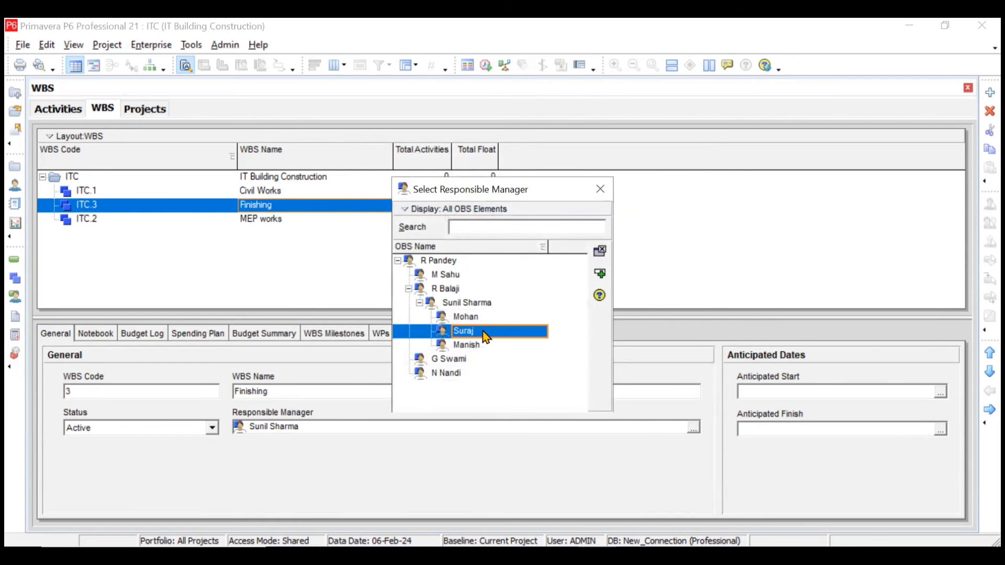
pyautogui.click(600, 274)
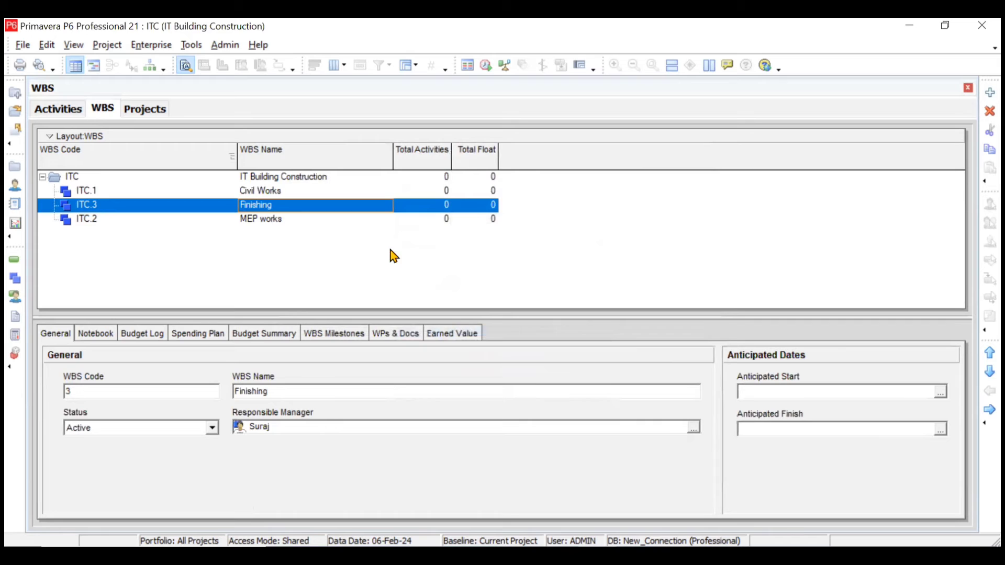
# - Assign the third new OBS manager as responsible manager of MEP works
pyautogui.click(320, 220)
pyautogui.click(694, 428)
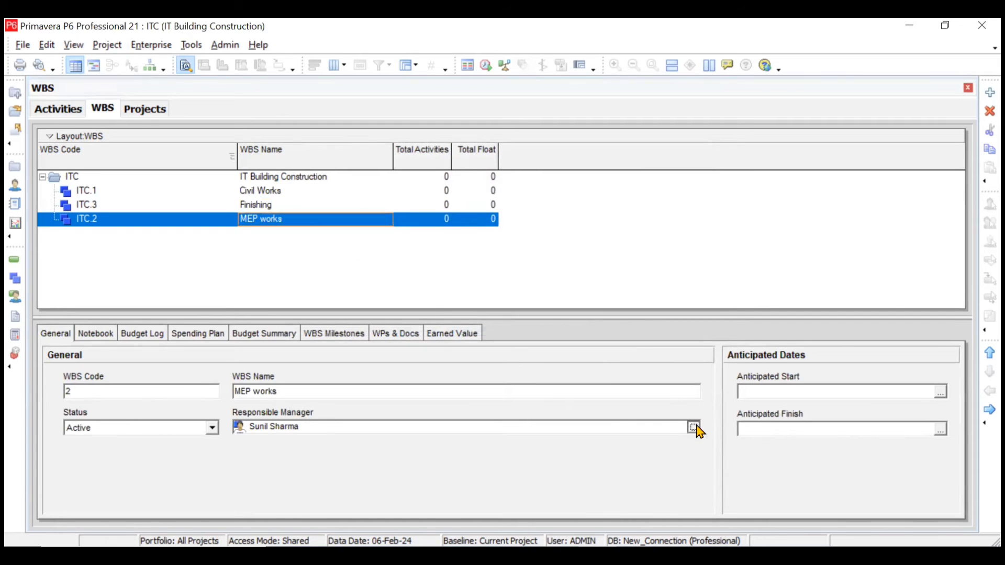
pyautogui.click(473, 347)
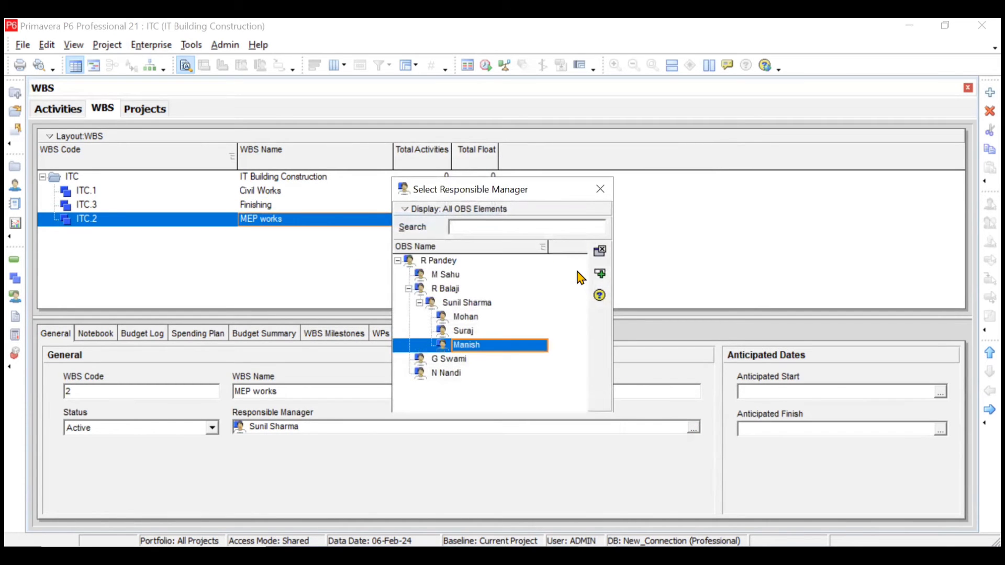
pyautogui.click(600, 274)
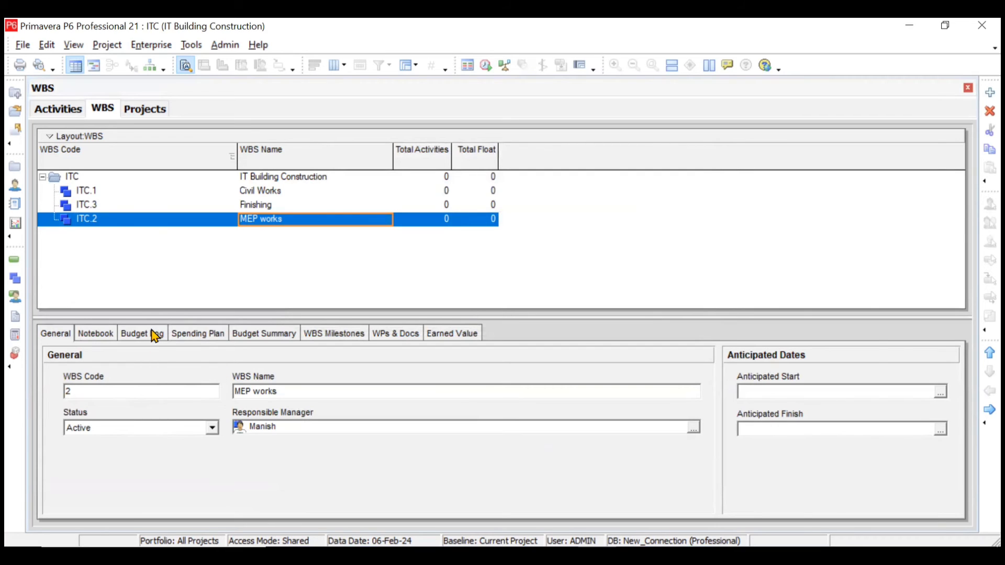
# - Review the general details of Finishing and Civil Works, and check the status options available for Finishing
pyautogui.click(140, 205)
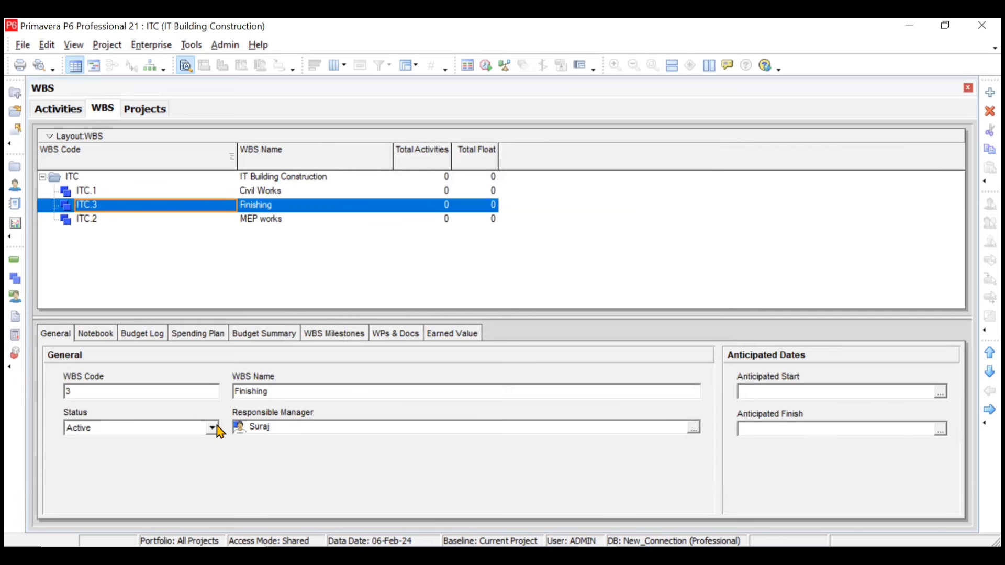
pyautogui.click(272, 189)
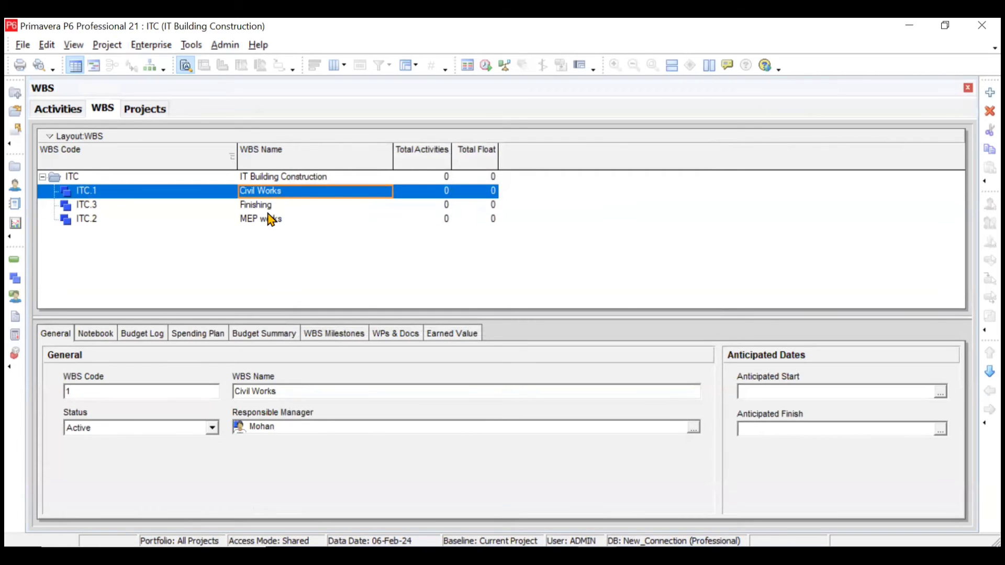
pyautogui.click(270, 210)
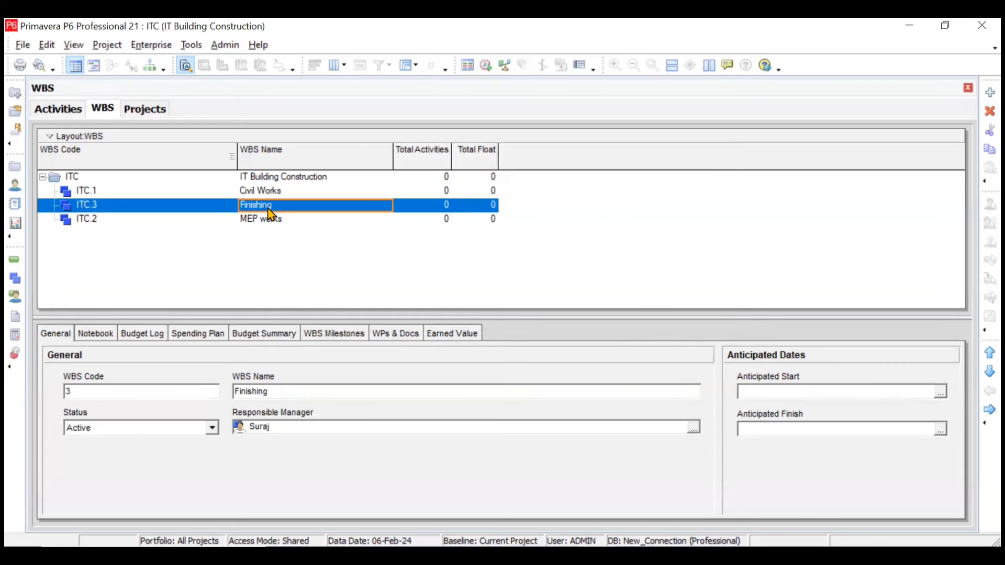
pyautogui.click(211, 429)
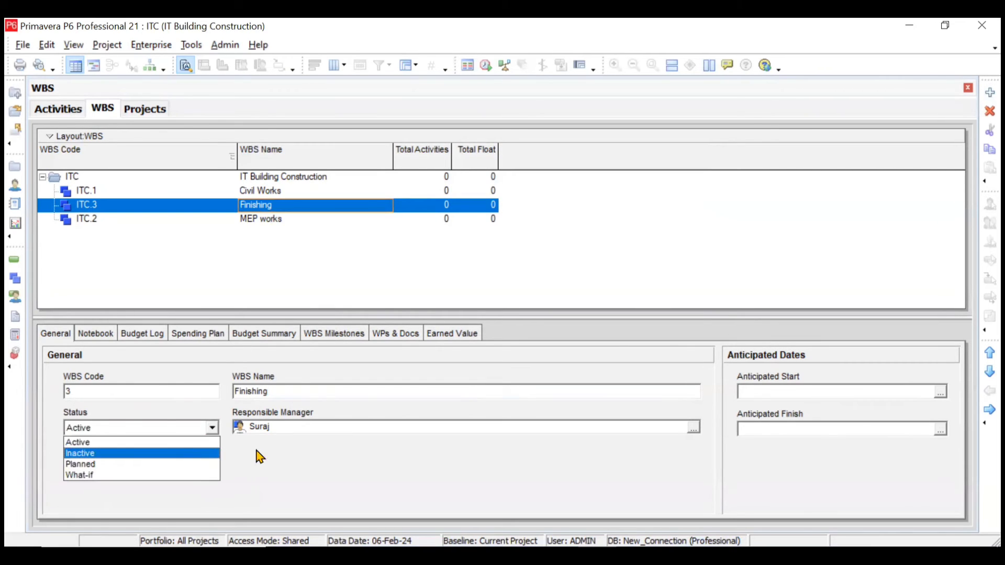
pyautogui.click(215, 431)
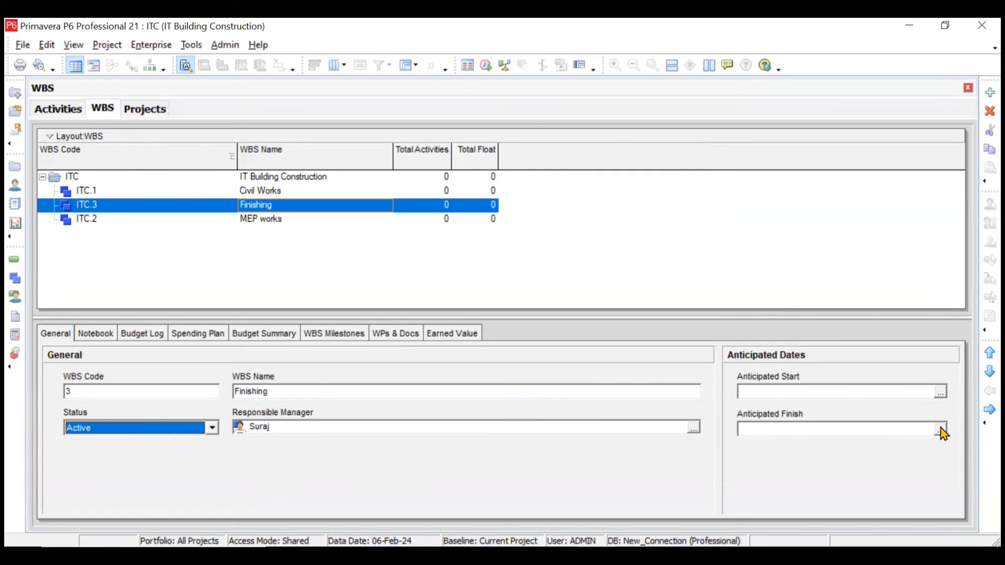
# - View the notebook details of Finishing, Civil Works and MEP works
pyautogui.click(106, 337)
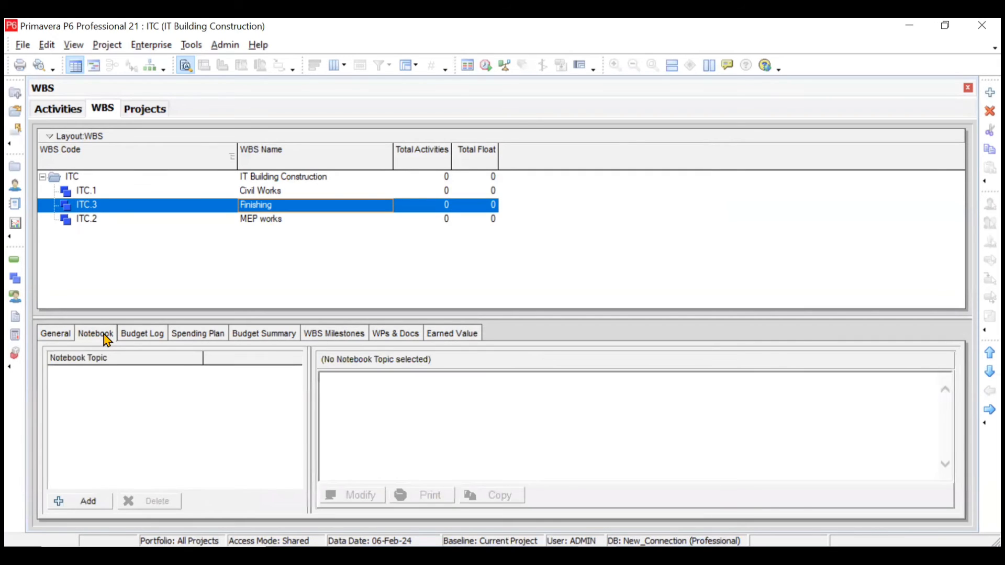
pyautogui.click(183, 194)
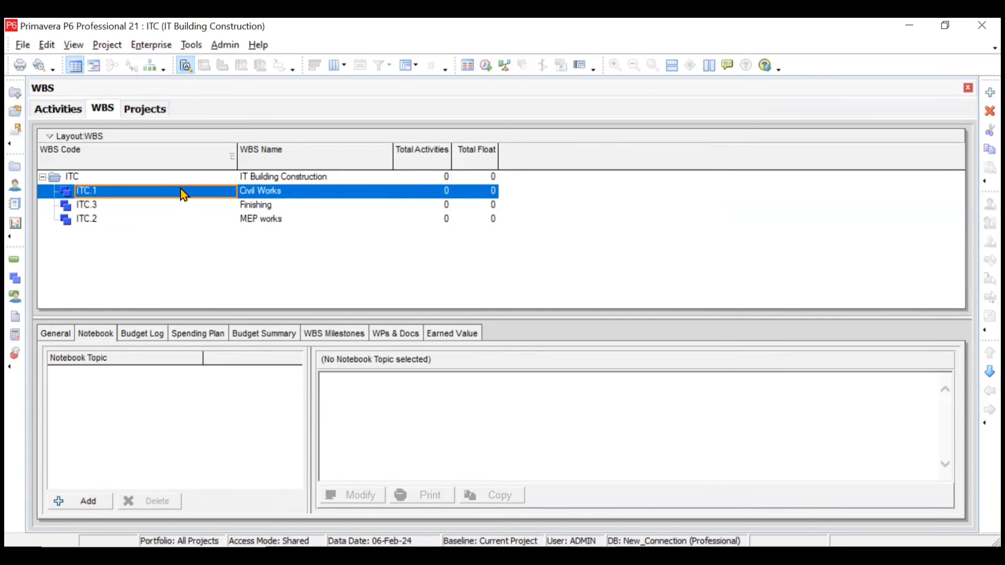
pyautogui.click(204, 220)
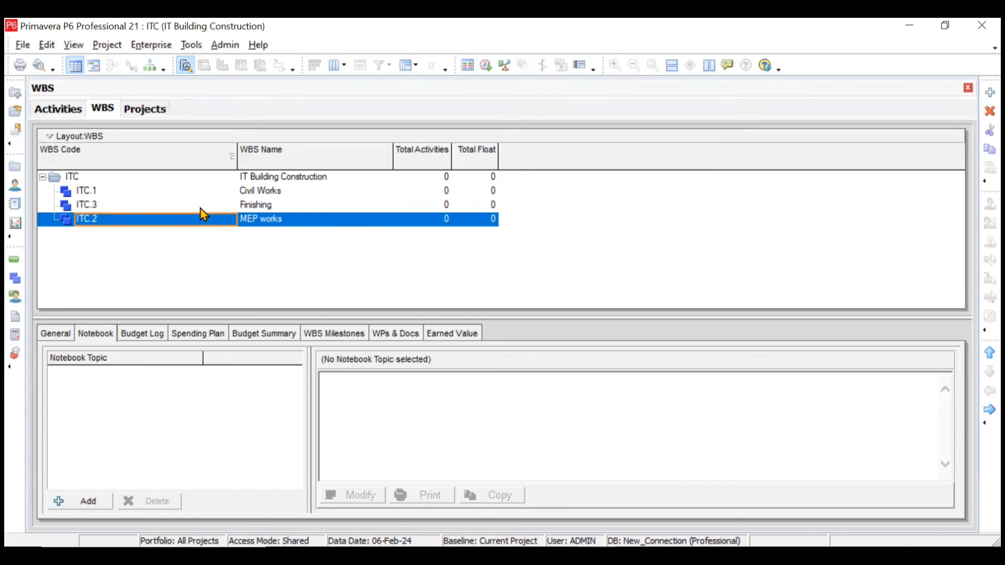
# - View the budget log of Civil Works, Finishing and MEP works
pyautogui.click(165, 330)
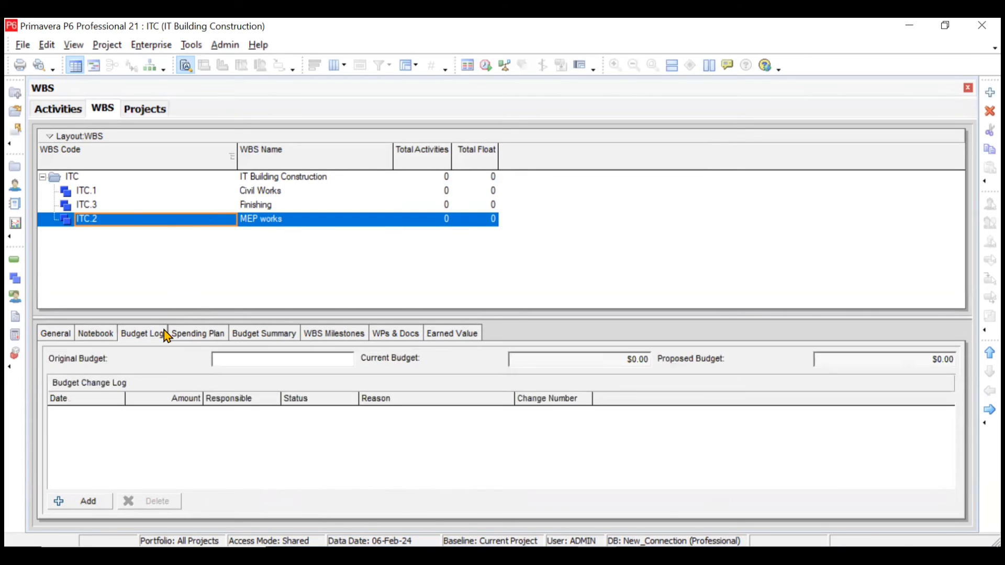
pyautogui.click(209, 191)
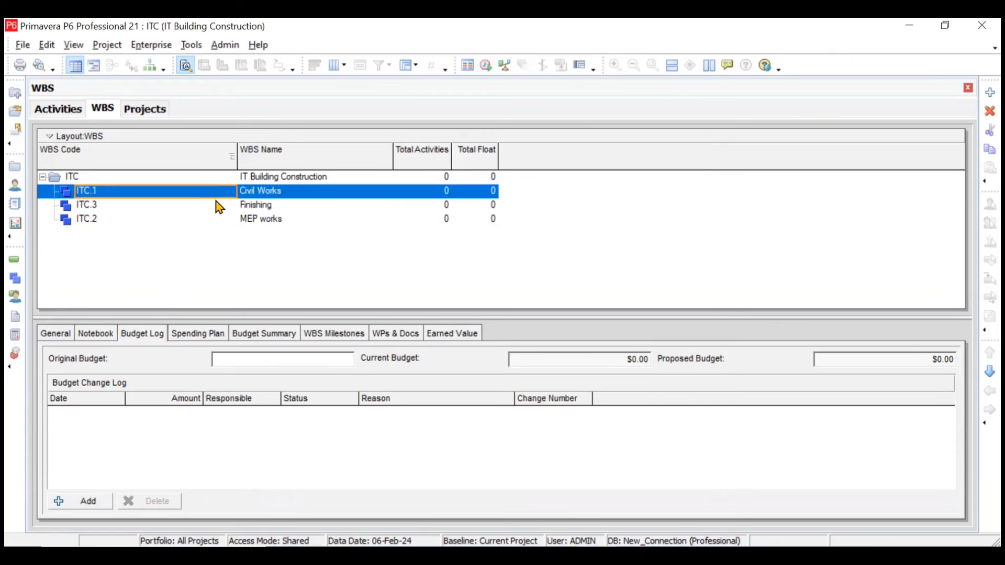
pyautogui.click(220, 208)
pyautogui.click(223, 219)
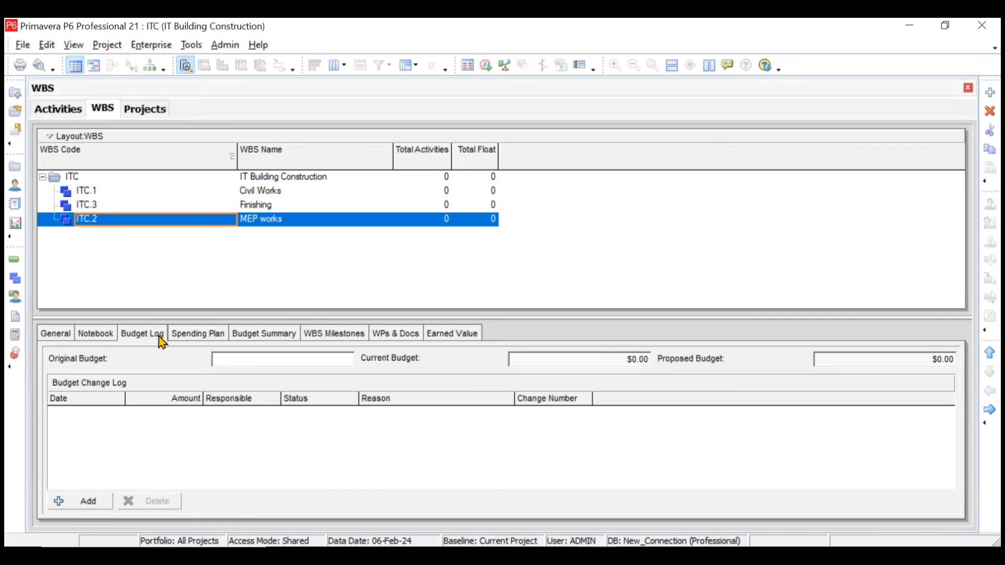
# - View the spending plan and budget summary of MEP works
pyautogui.click(190, 343)
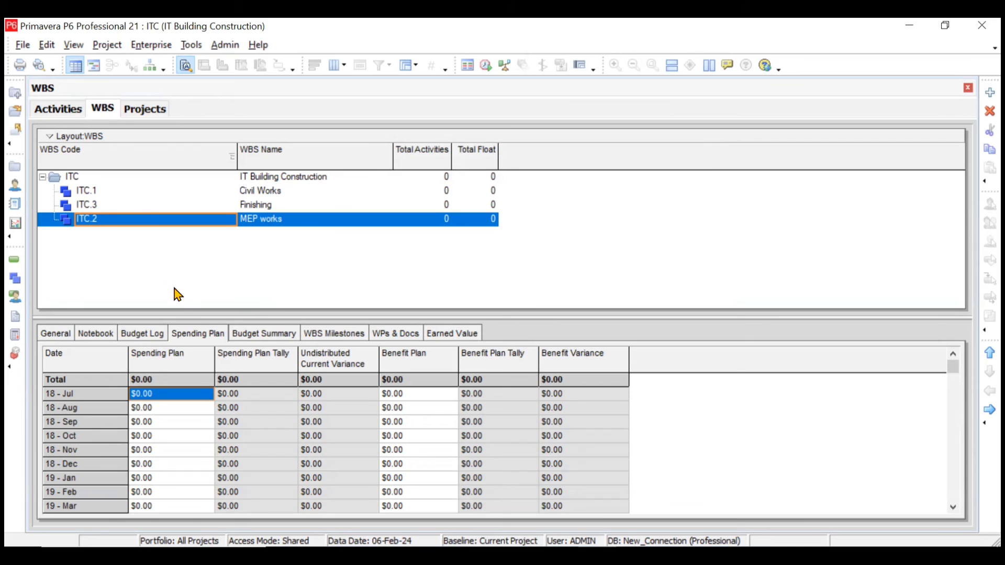
pyautogui.click(260, 339)
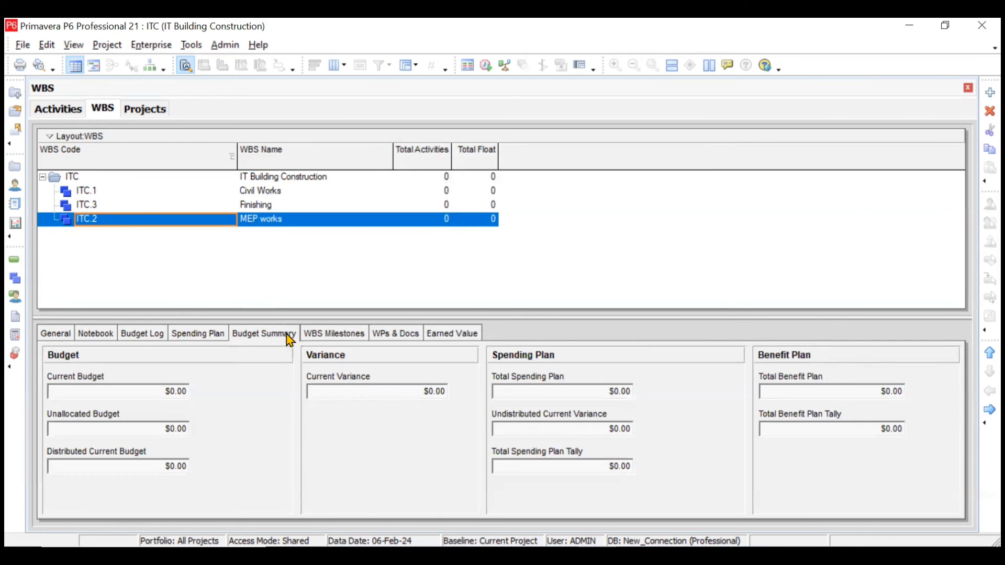
# - Add a WBS milestone named "Completion of 2nd floor slab" to Civil Works
pyautogui.click(315, 340)
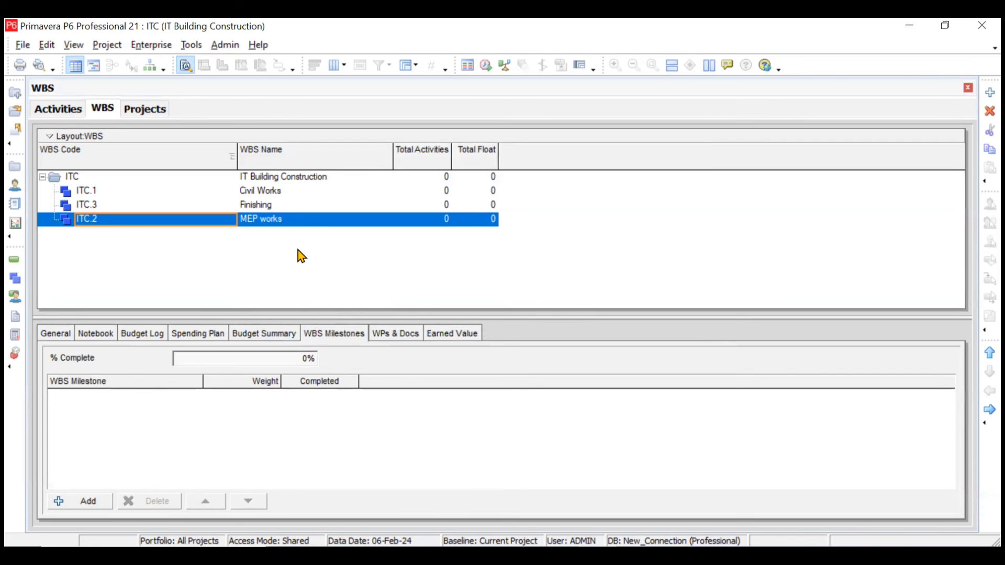
pyautogui.click(285, 197)
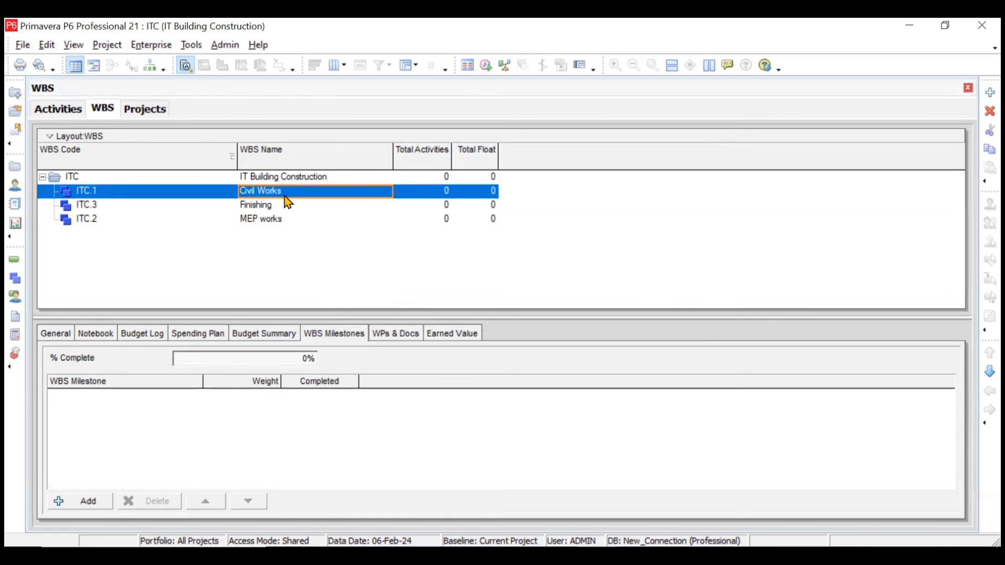
pyautogui.click(78, 501)
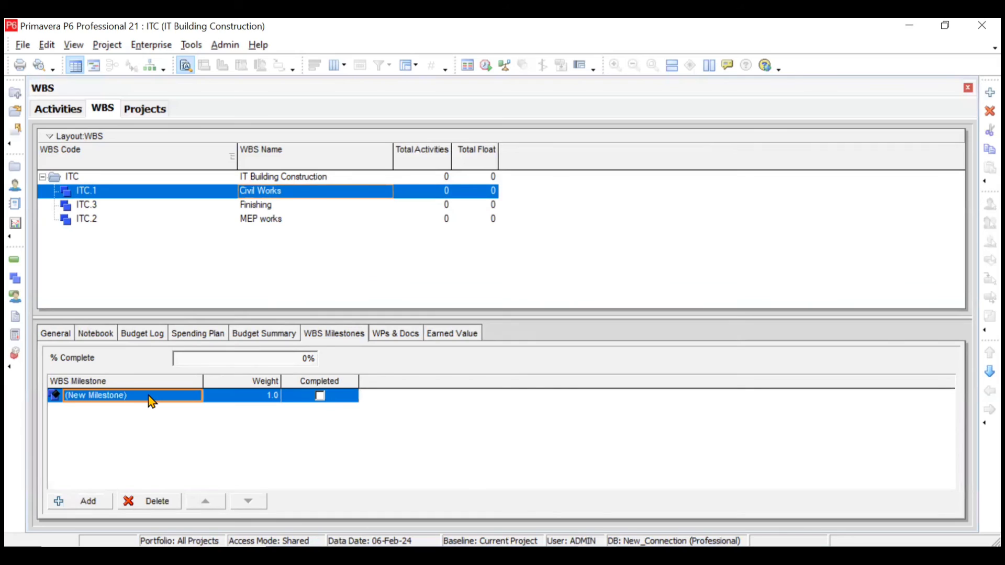
pyautogui.click(150, 397)
pyautogui.write('Co')
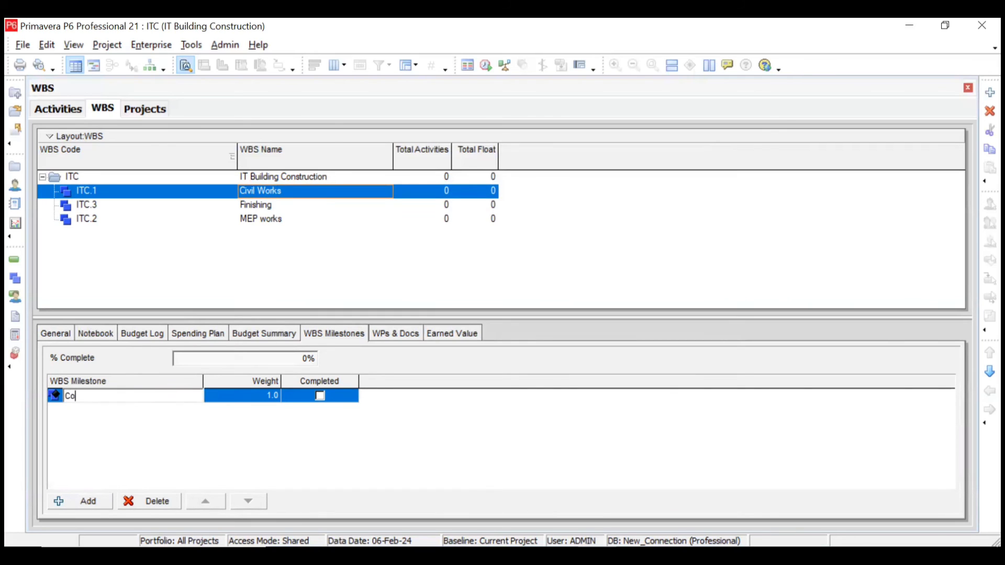
pyautogui.write('mpletion of 2nd floor slab')
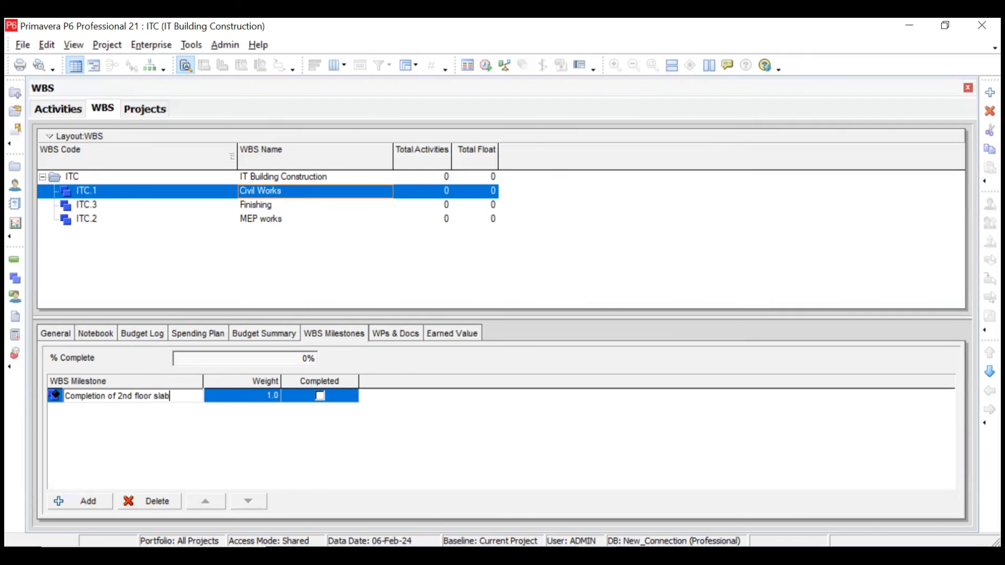
pyautogui.press('Return')
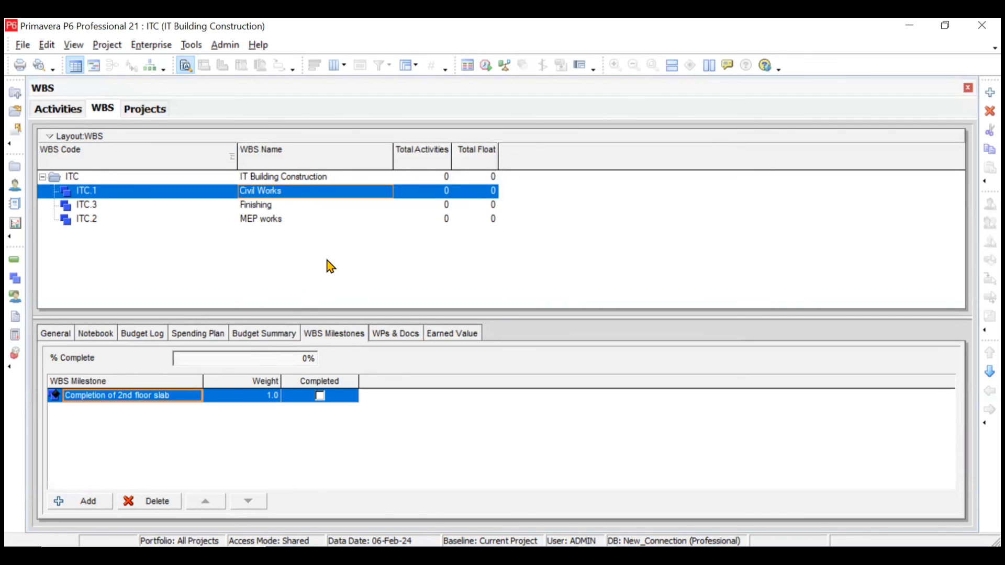
# - Add a WBS milestone named "Completion of brickwork for Building 1" to Finishing, plus a second milestone with its default name
pyautogui.click(290, 206)
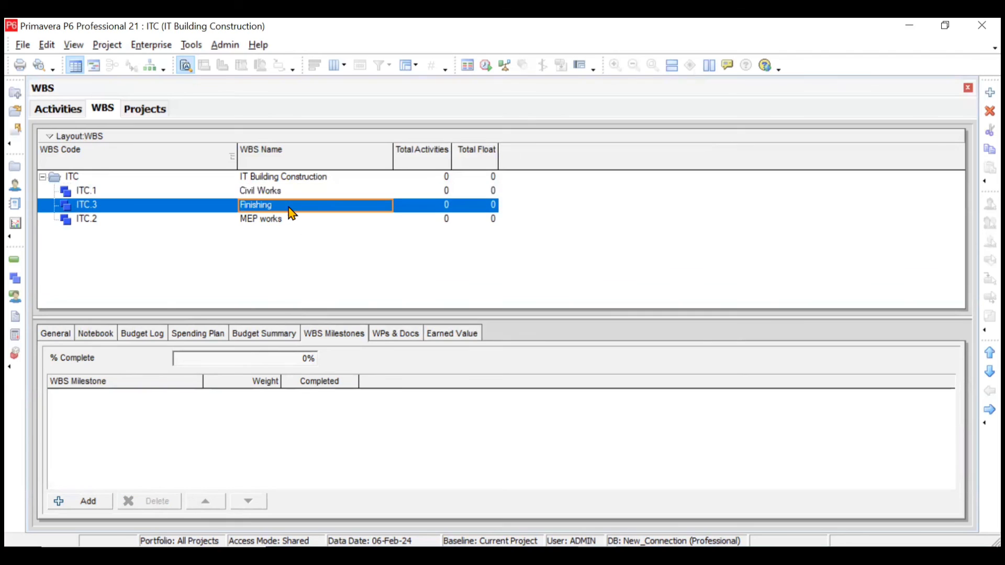
pyautogui.click(84, 503)
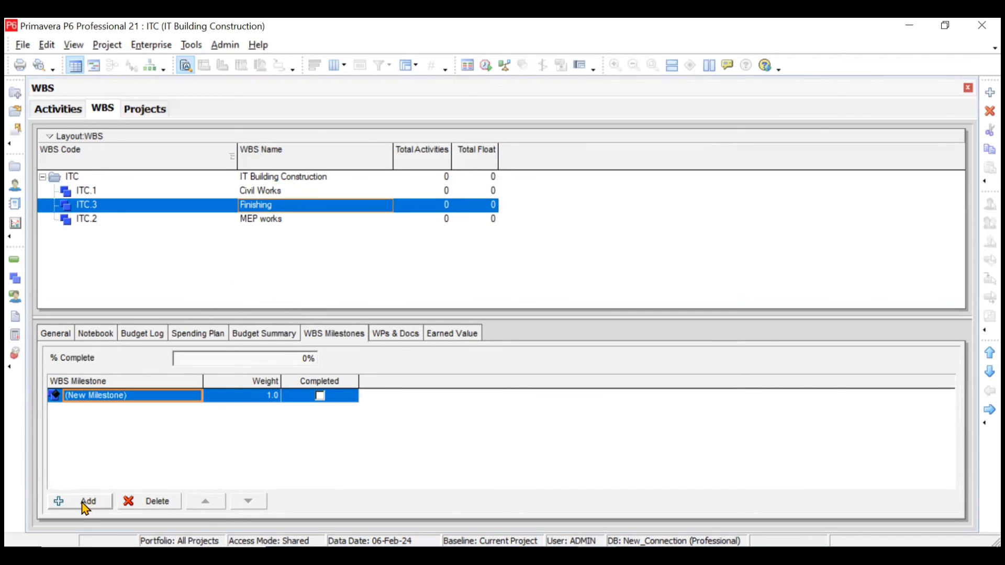
pyautogui.write('Completio')
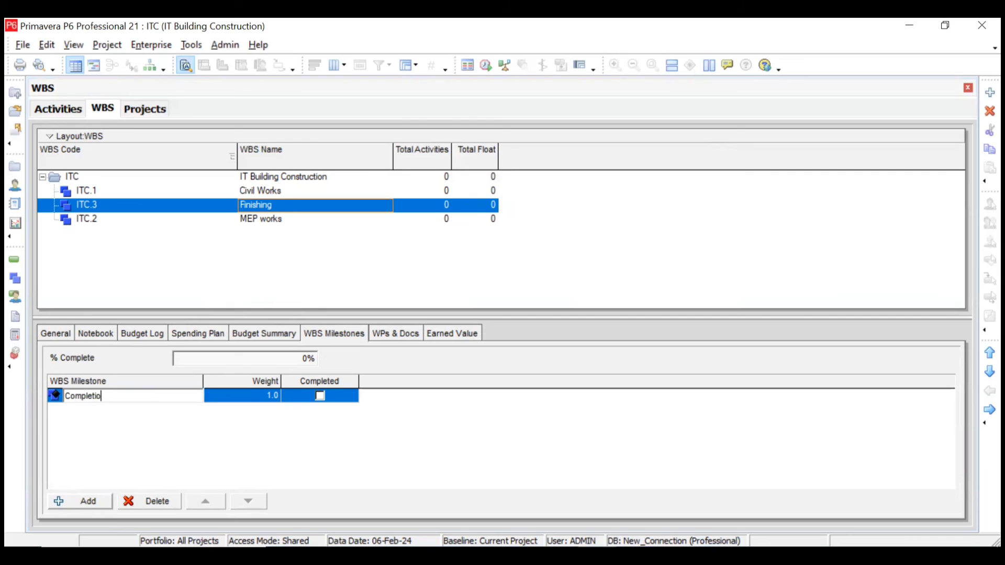
pyautogui.write('n of brickwork for Build')
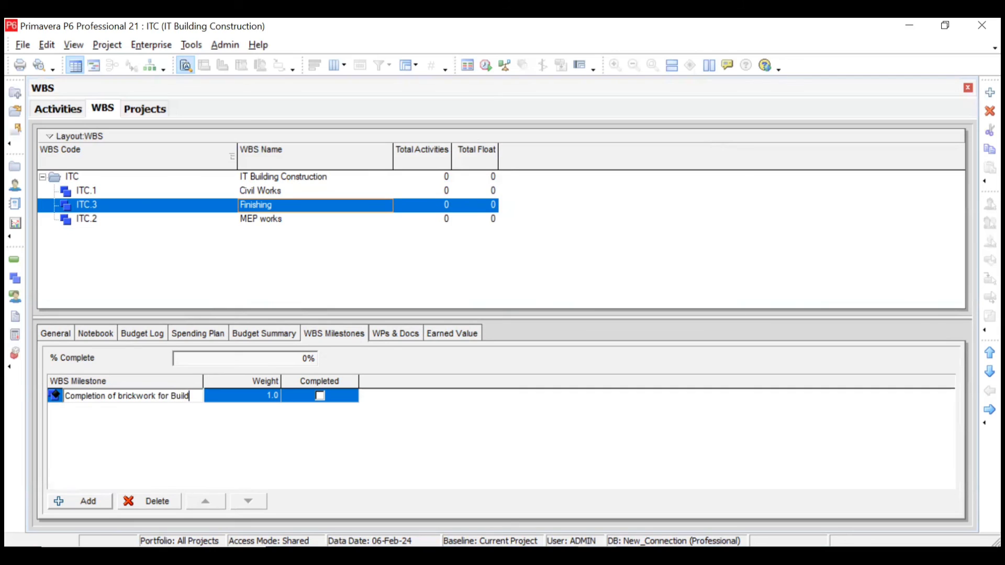
pyautogui.write('ing 1')
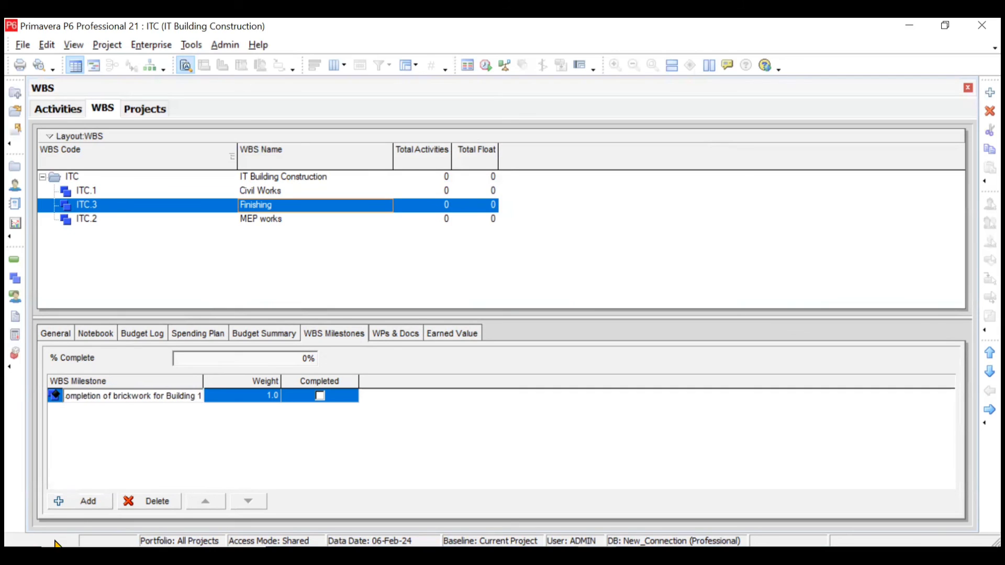
pyautogui.click(148, 486)
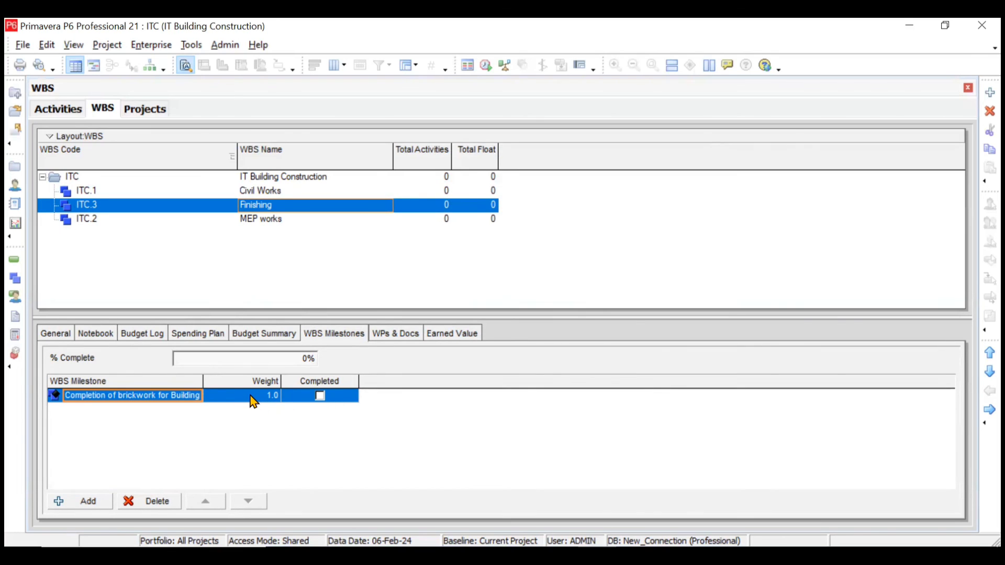
pyautogui.click(95, 503)
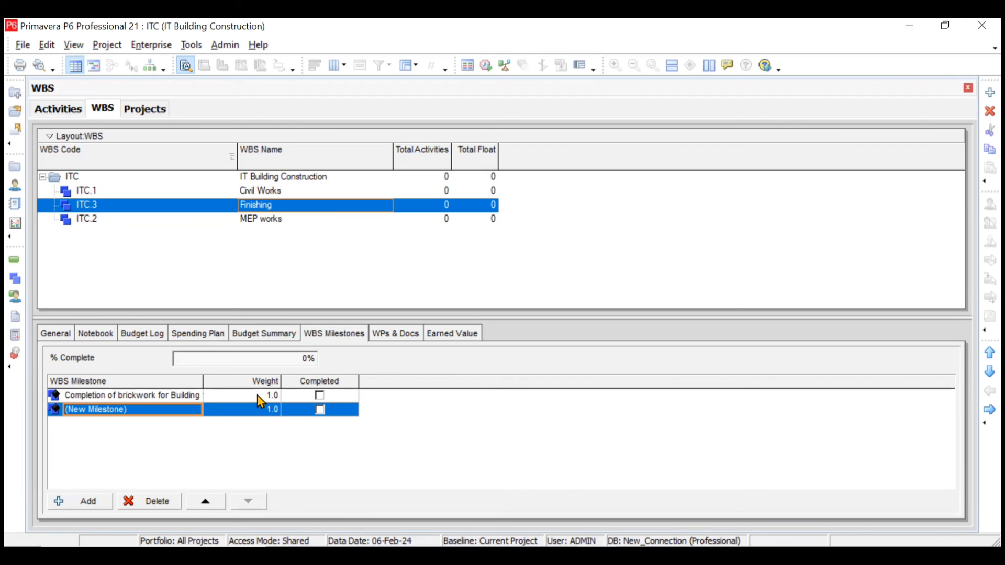
# - View the work products and documents assigned to Finishing, Civil Works and MEP works
pyautogui.click(381, 340)
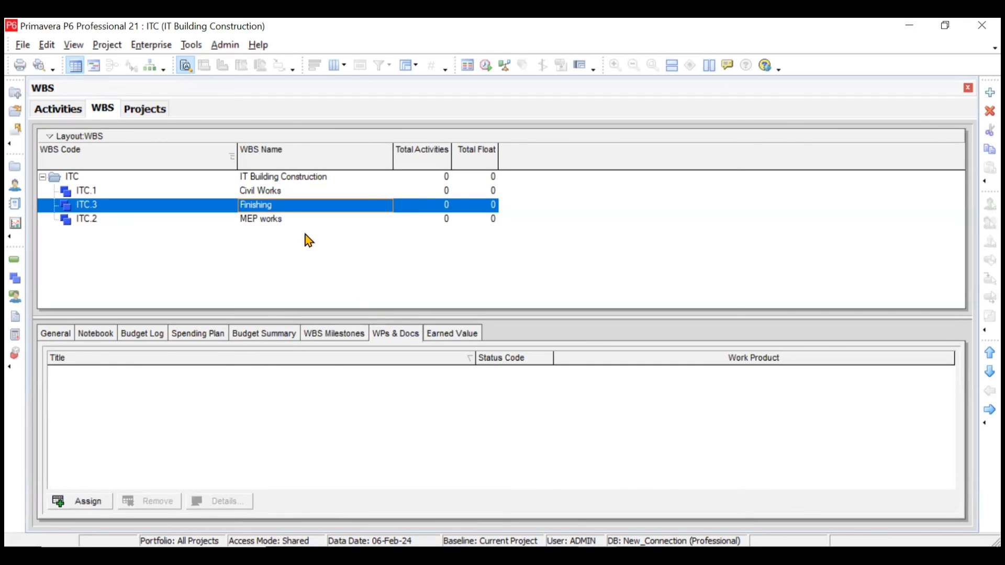
pyautogui.click(285, 192)
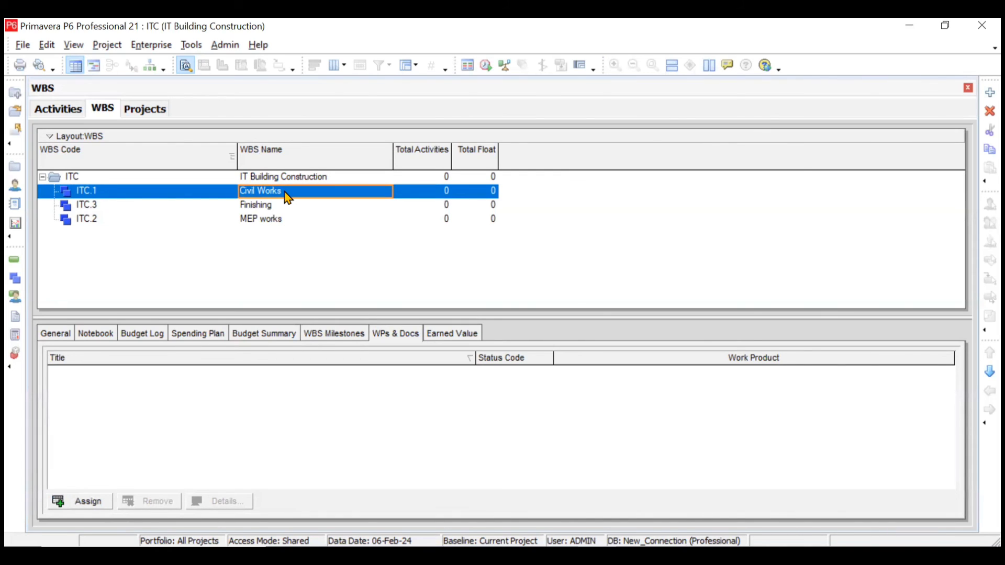
pyautogui.click(297, 219)
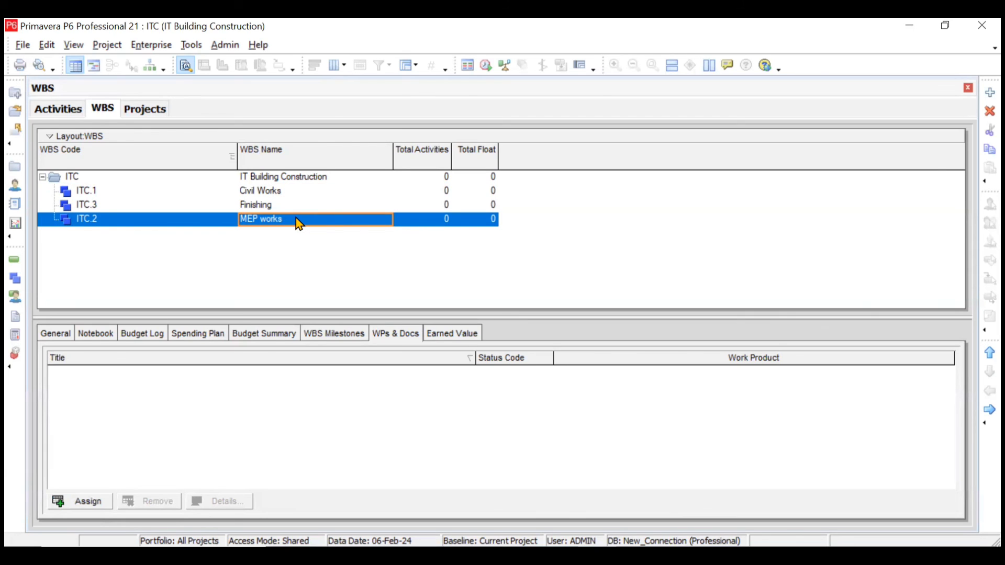
# - Review the earned value settings and the general details of MEP works
pyautogui.click(447, 336)
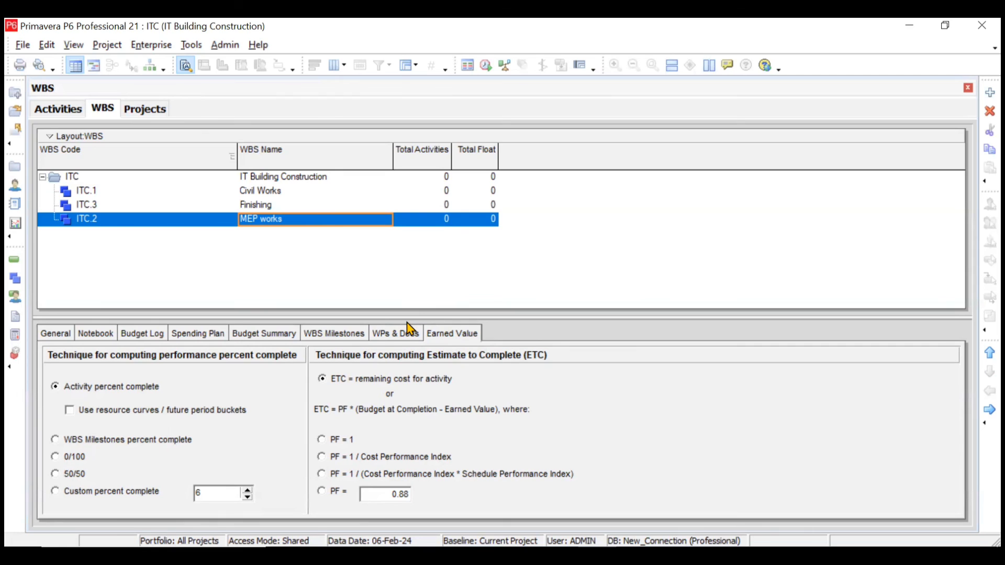
pyautogui.click(45, 338)
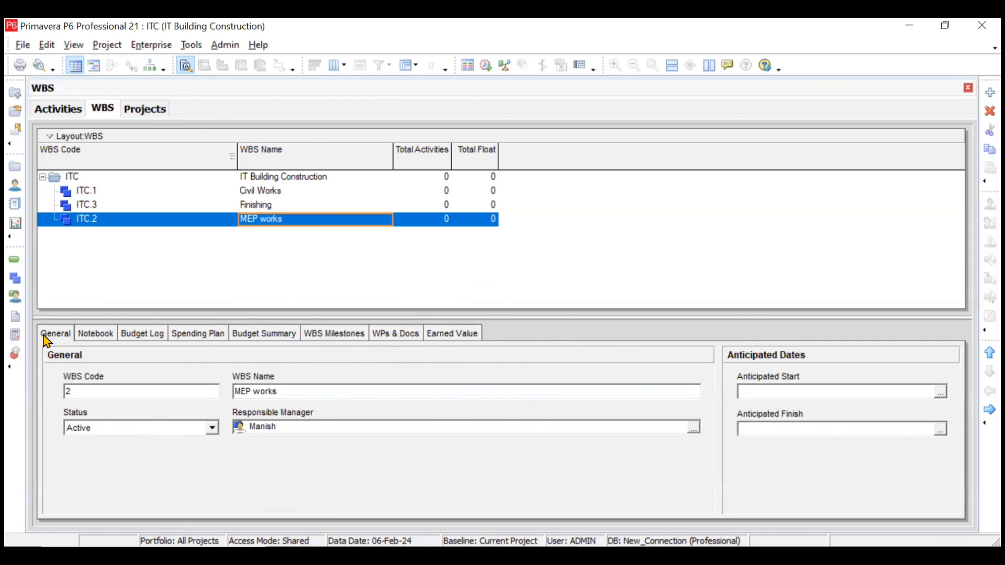